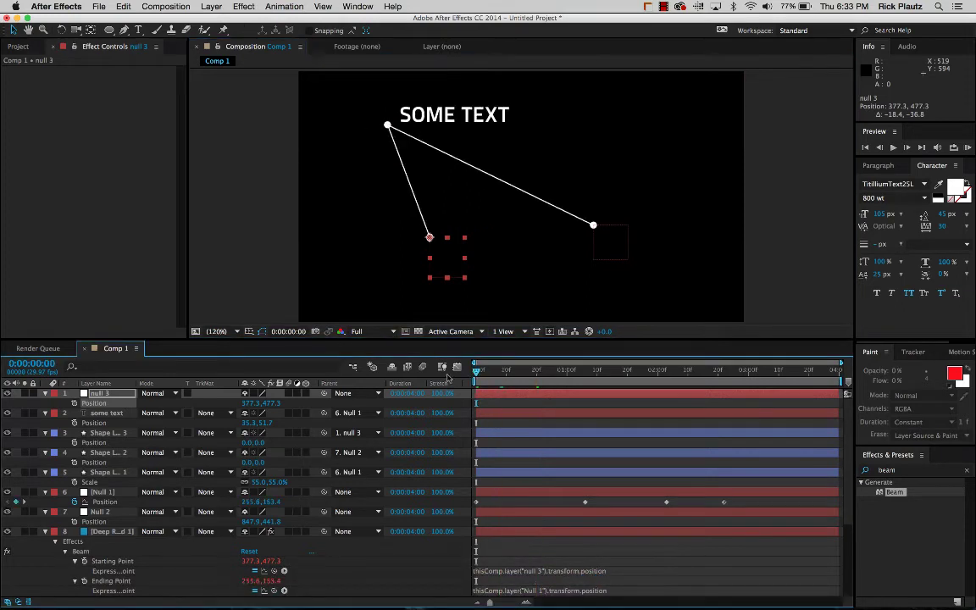
# Preview the finished two-beam SOME TEXT animation, then start a fresh empty project.
pyautogui.press('KP_0')
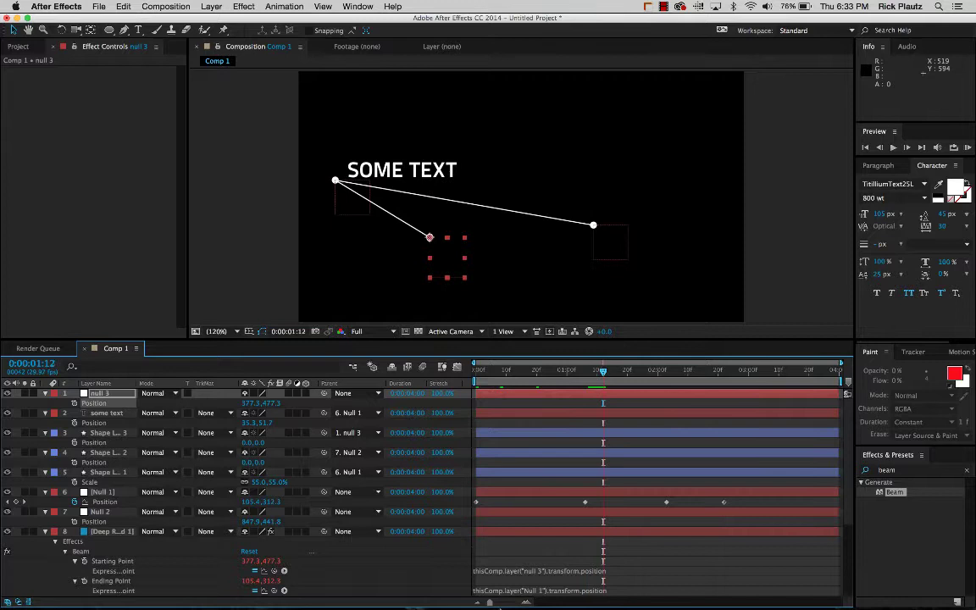
pyautogui.moveTo(438, 604)
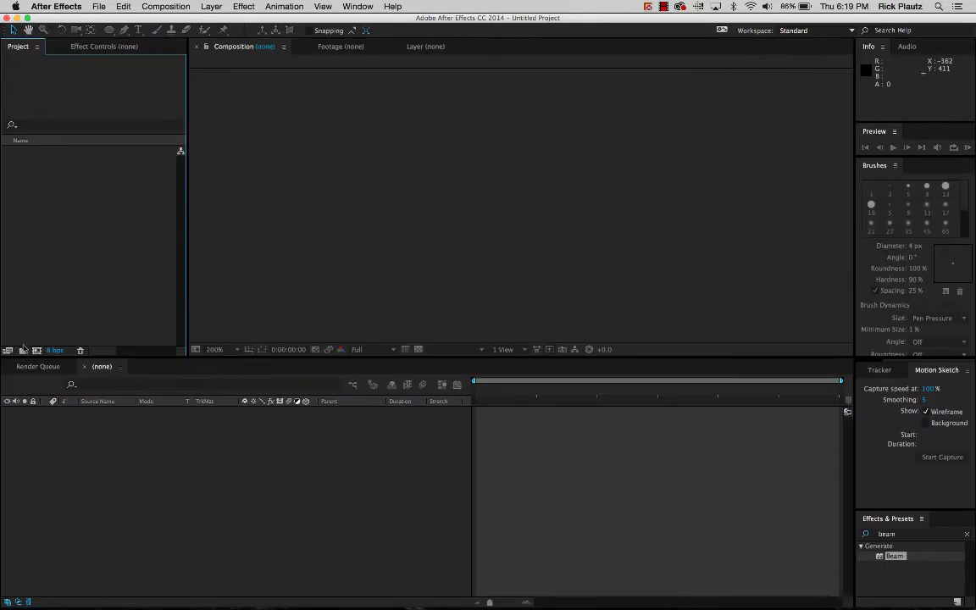
# Create Comp 1 from the HDV/HDTV 720 29.97 preset (1280x720, 4 seconds).
pyautogui.click(37, 350)
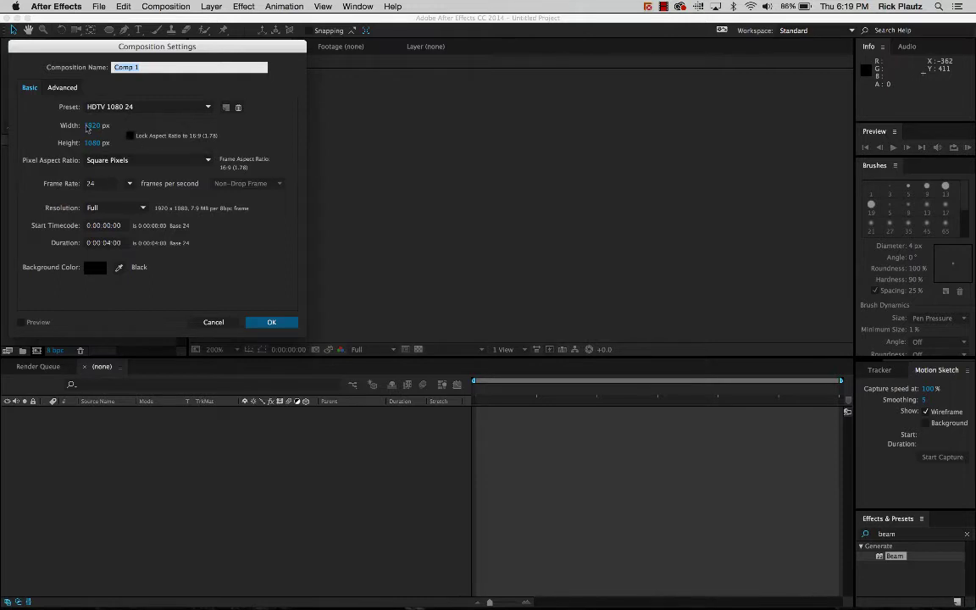
pyautogui.click(150, 108)
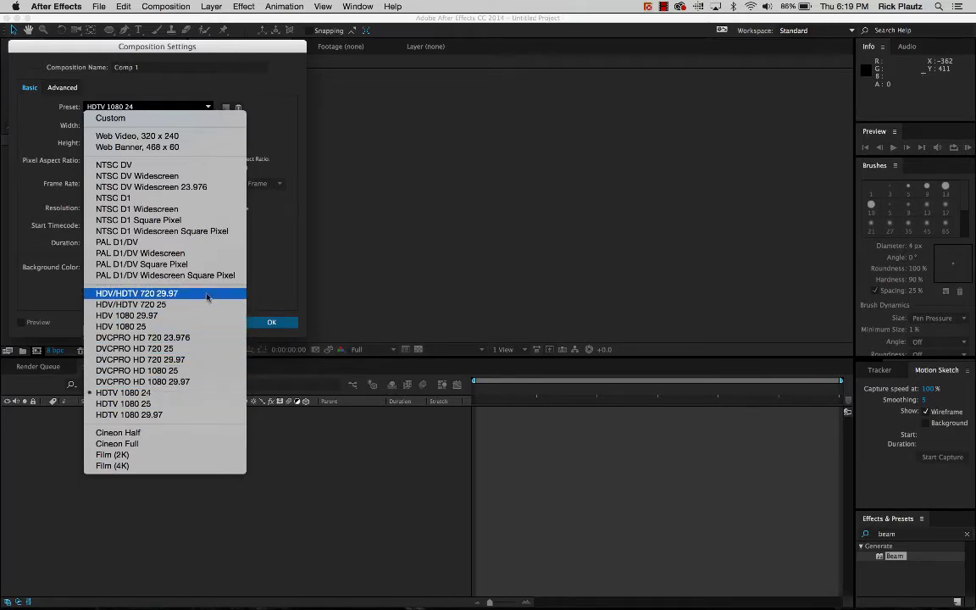
pyautogui.click(206, 294)
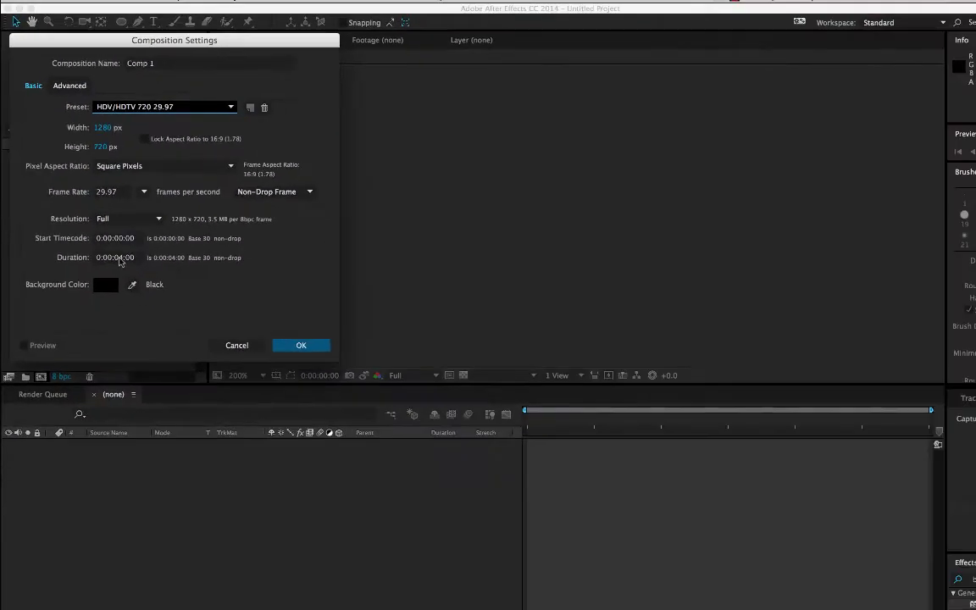
pyautogui.click(300, 345)
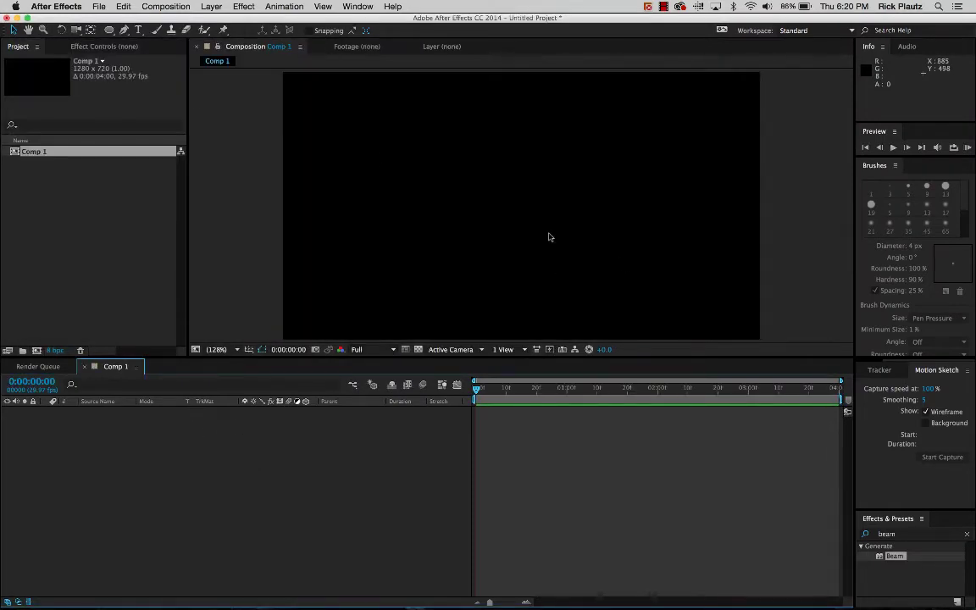
# Add a comp-sized solid, Deep Royal Blue Solid 1, with default settings.
pyautogui.click(211, 7)
pyautogui.moveTo(216, 20)
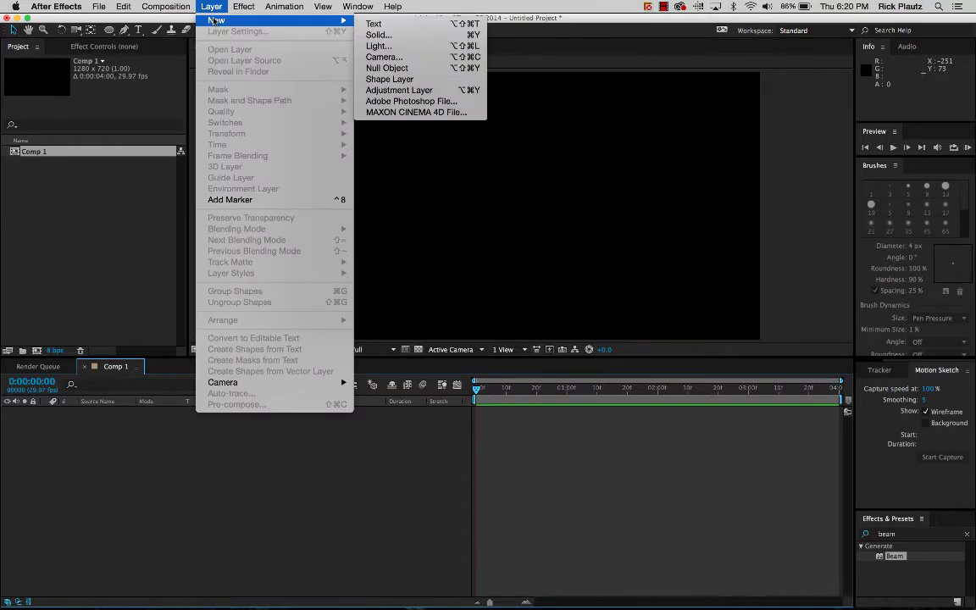
pyautogui.click(397, 35)
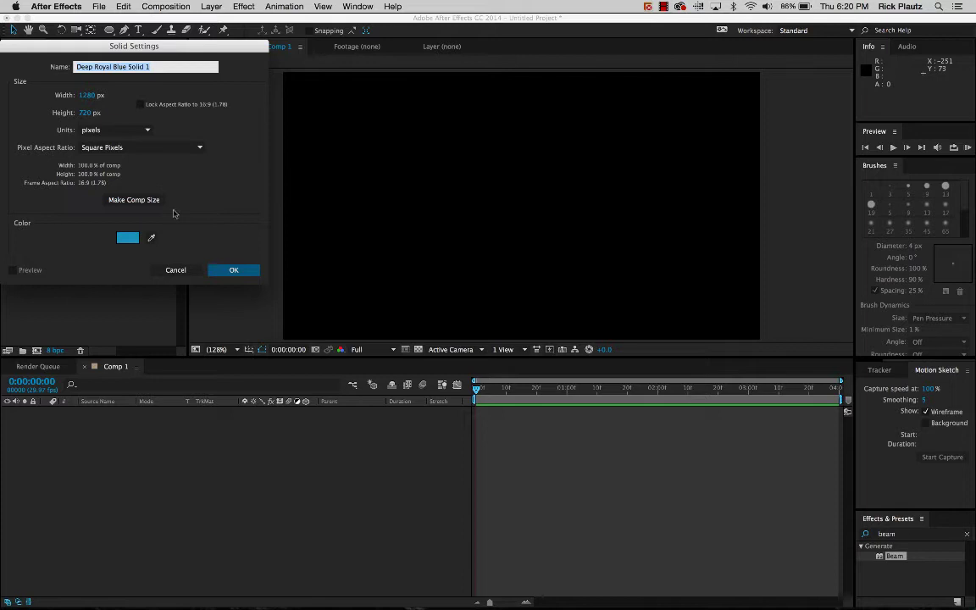
pyautogui.click(177, 269)
pyautogui.press('super+y')
pyautogui.click(233, 269)
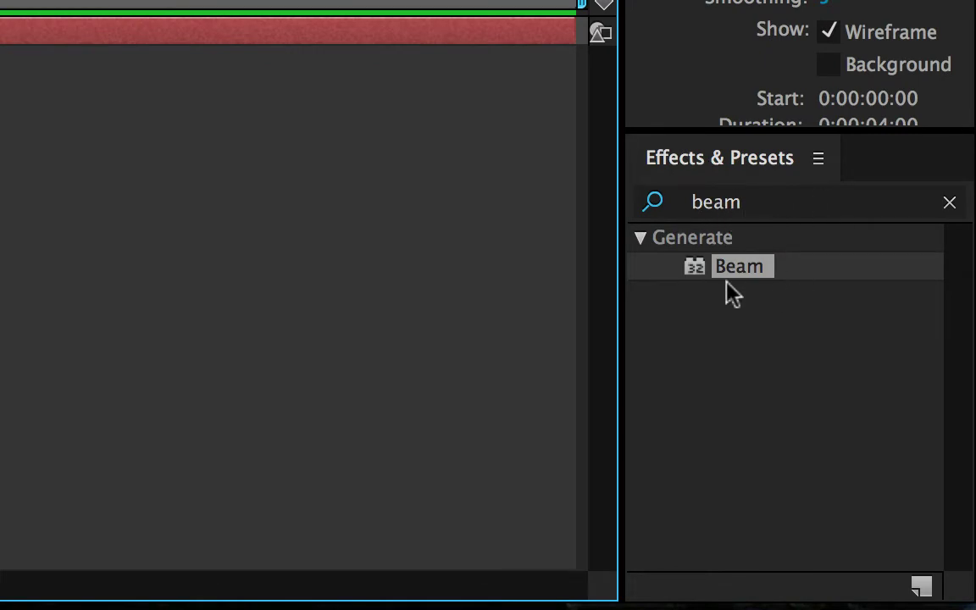
# Apply Beam to the solid at 100% length, running from 171.6,483.1 up to 1075.6,249.4.
pyautogui.moveTo(690, 266); pyautogui.dragTo(617, 415)
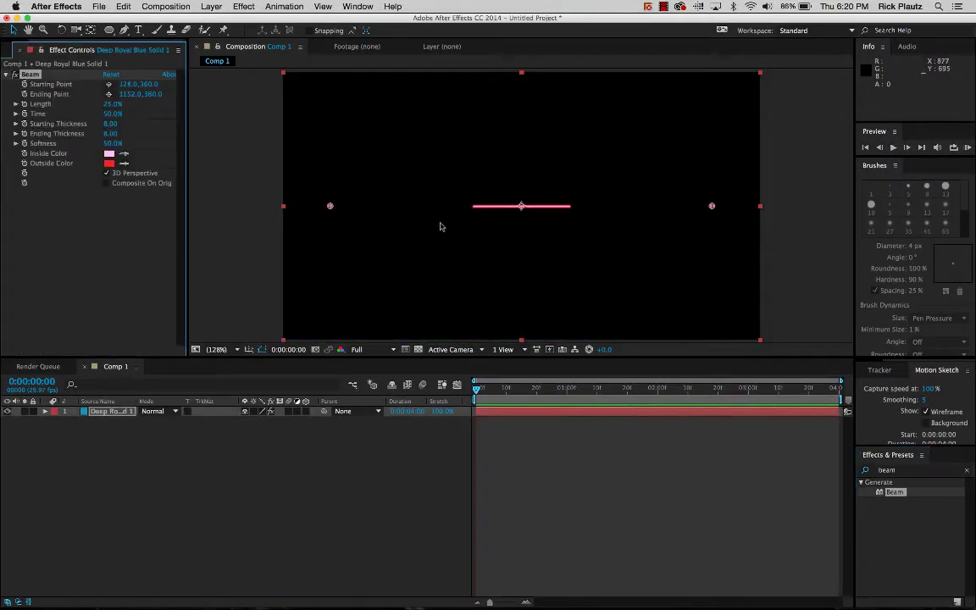
pyautogui.moveTo(331, 208); pyautogui.dragTo(351, 203)
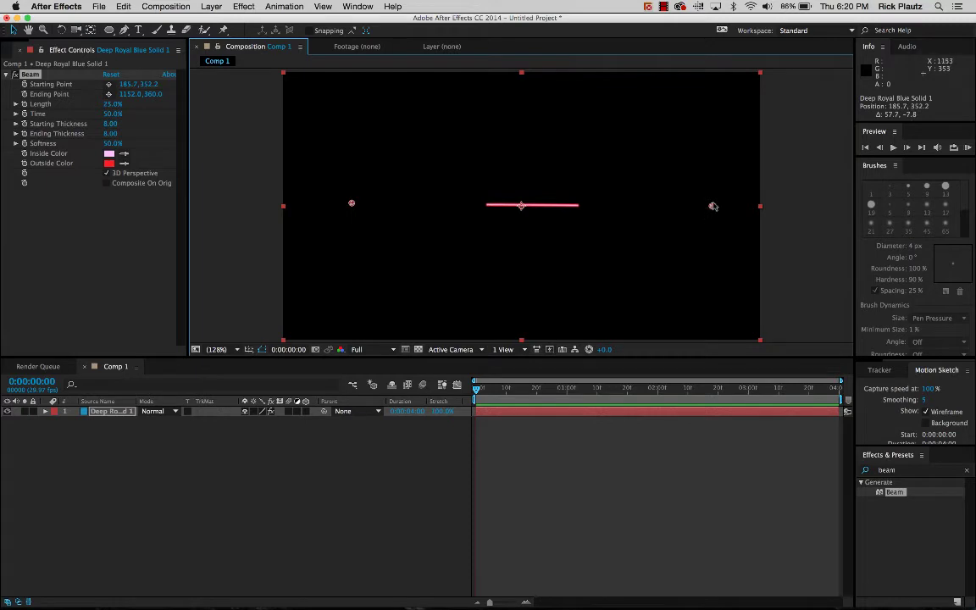
pyautogui.moveTo(712, 206); pyautogui.dragTo(690, 234)
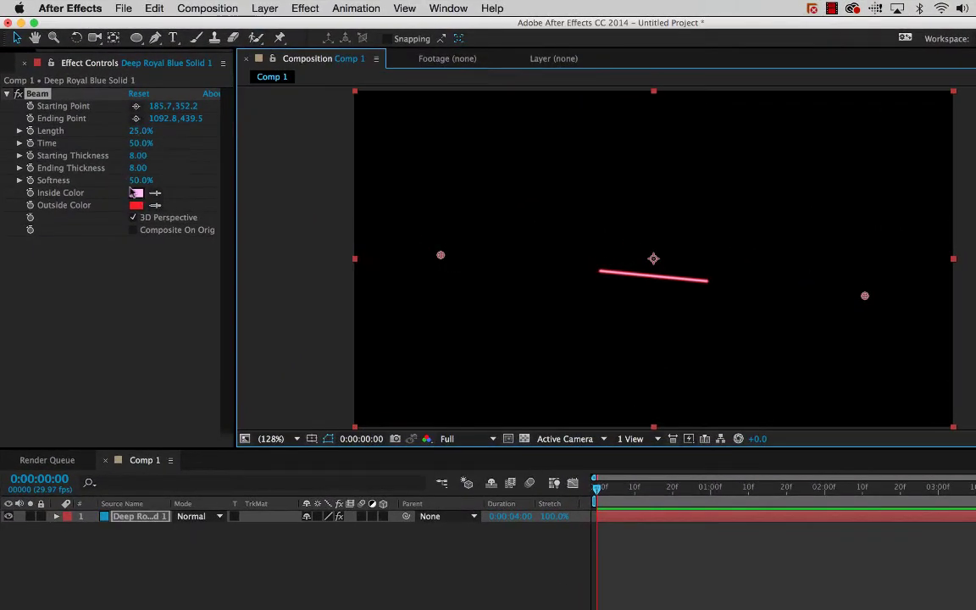
pyautogui.moveTo(141, 131); pyautogui.dragTo(205, 134)
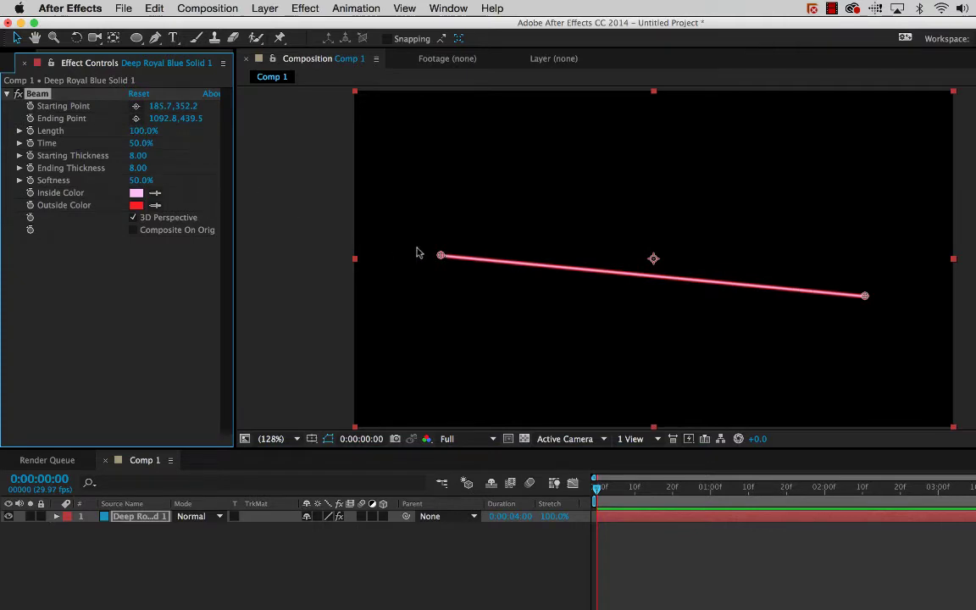
pyautogui.moveTo(436, 261); pyautogui.dragTo(433, 321)
pyautogui.moveTo(865, 300); pyautogui.dragTo(856, 206)
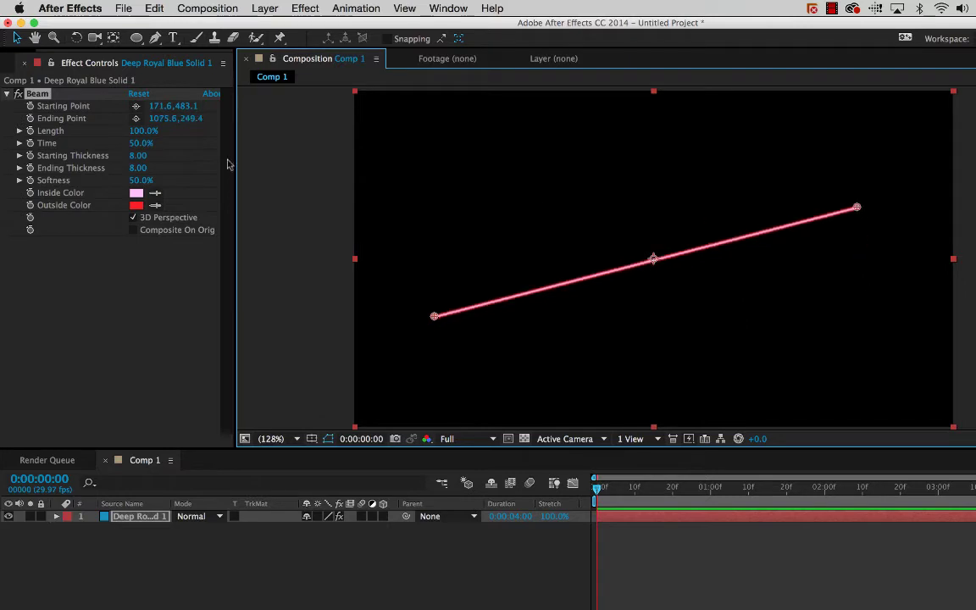
# Set the beam's Inside Color and Outside Color to white.
pyautogui.click(136, 194)
pyautogui.click(61, 137)
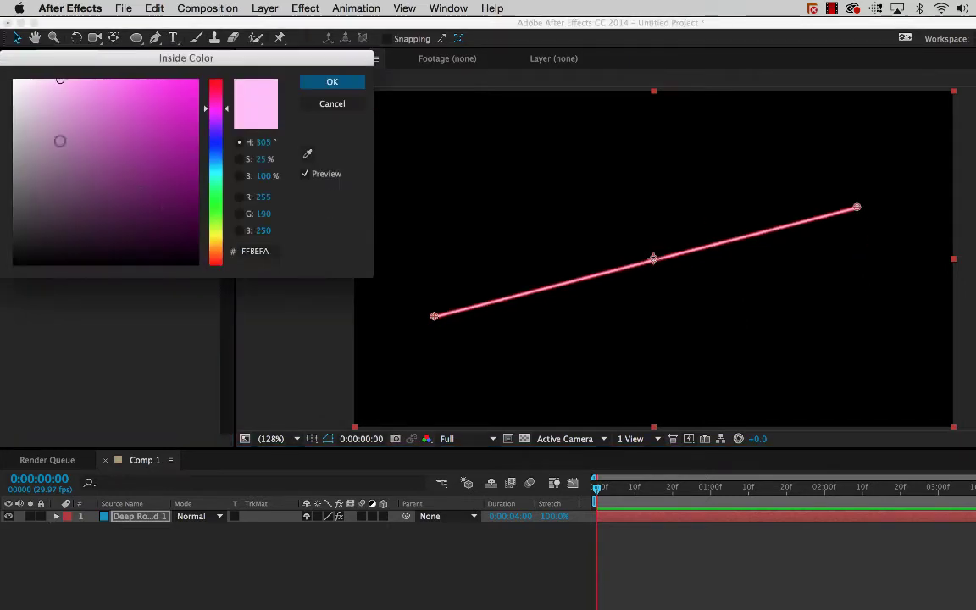
pyautogui.click(13, 81)
pyautogui.click(318, 82)
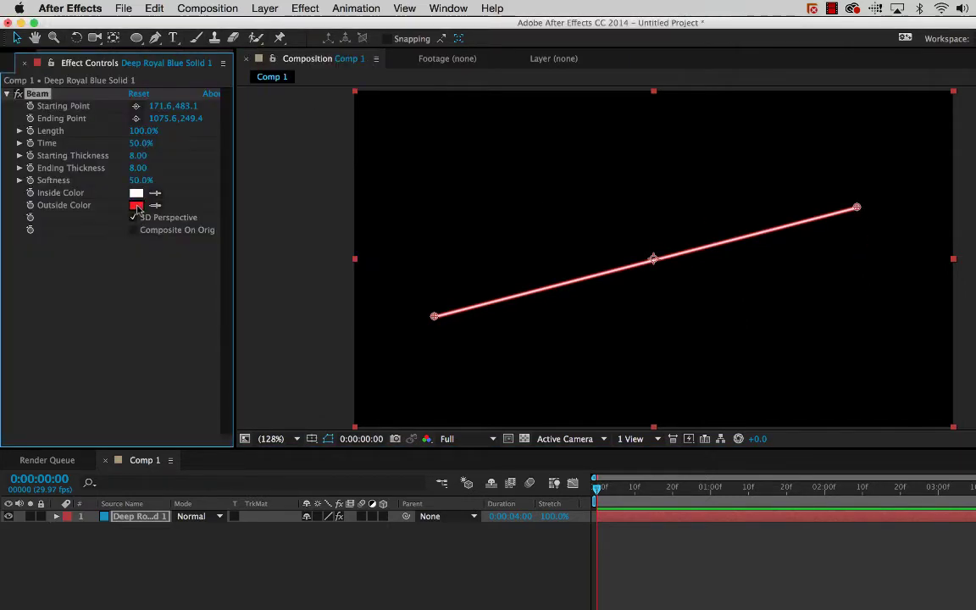
pyautogui.click(133, 209)
pyautogui.click(17, 88)
pyautogui.click(14, 82)
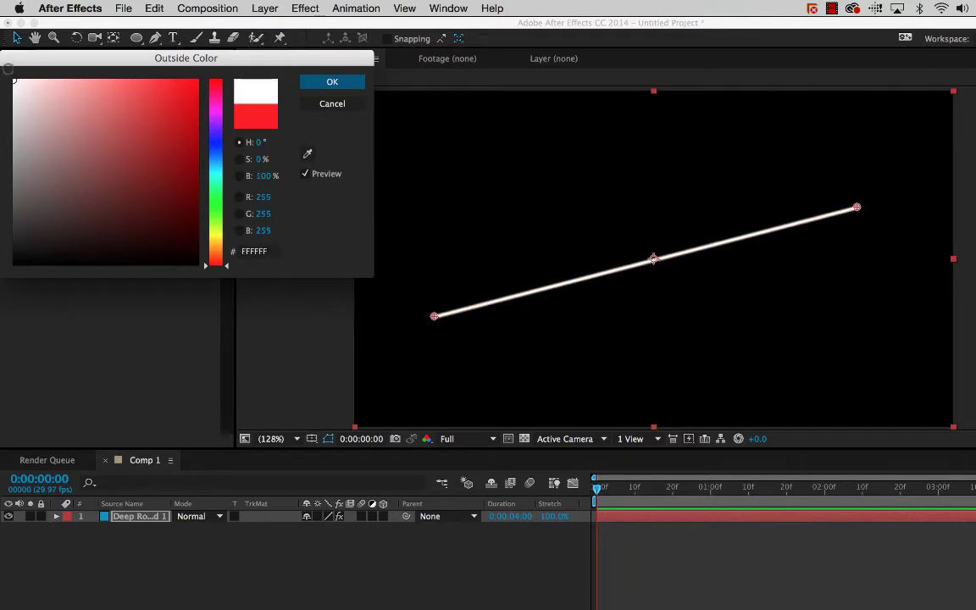
pyautogui.click(317, 82)
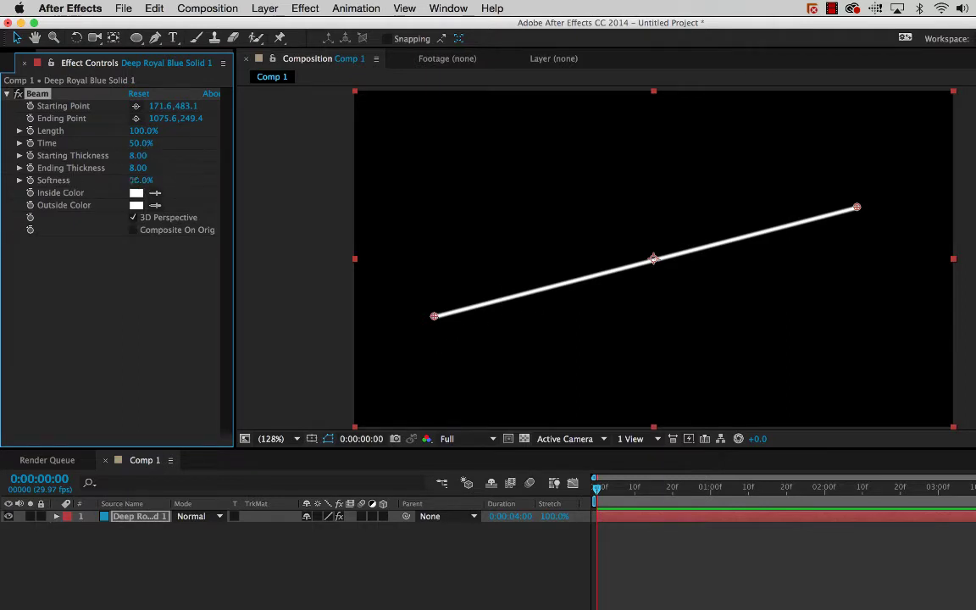
# Set Softness to 0% and both thicknesses to 3; slope the beam from 213.7,314.8 to 1086.5,442.6.
pyautogui.moveTo(118, 180); pyautogui.dragTo(63, 181)
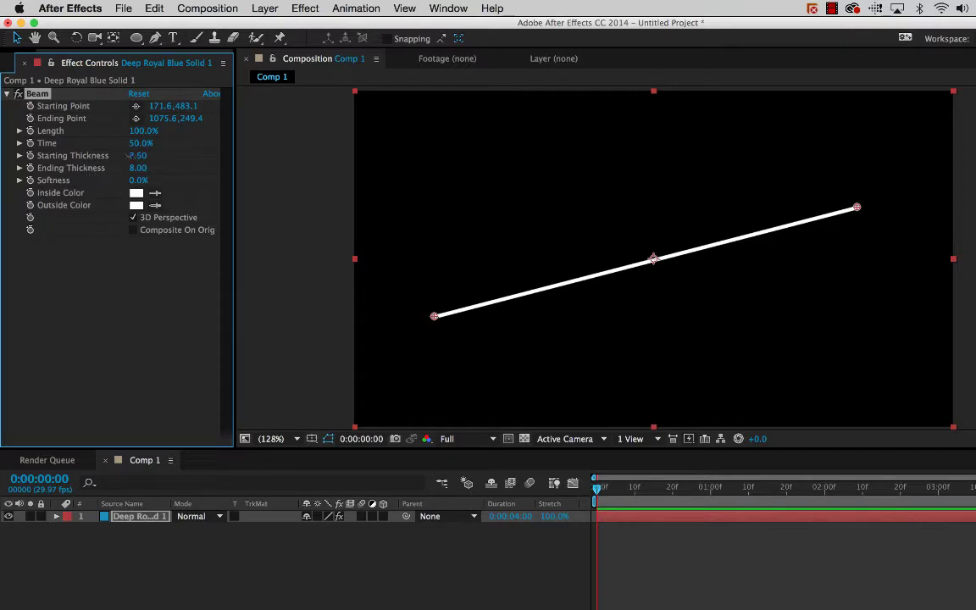
pyautogui.moveTo(136, 155); pyautogui.dragTo(158, 145)
pyautogui.click(144, 157)
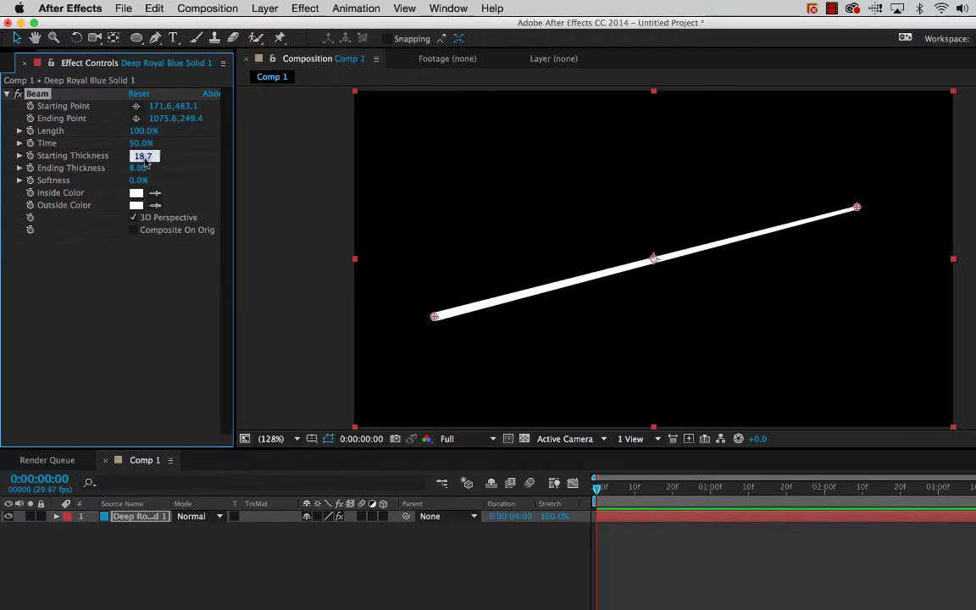
pyautogui.write('3')
pyautogui.press('Tab')
pyautogui.press('Return')
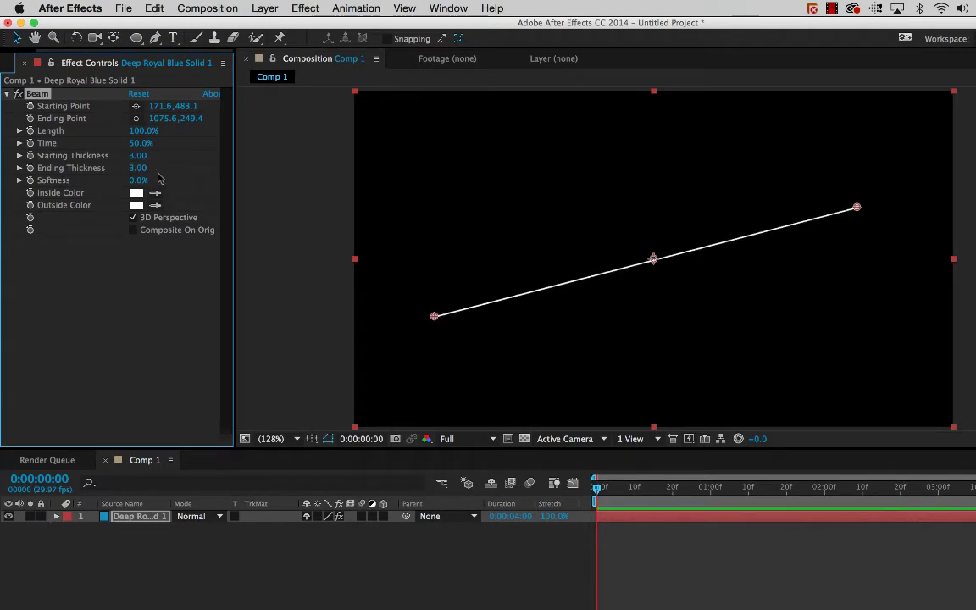
pyautogui.moveTo(434, 317); pyautogui.dragTo(453, 237)
pyautogui.moveTo(858, 213); pyautogui.dragTo(862, 296)
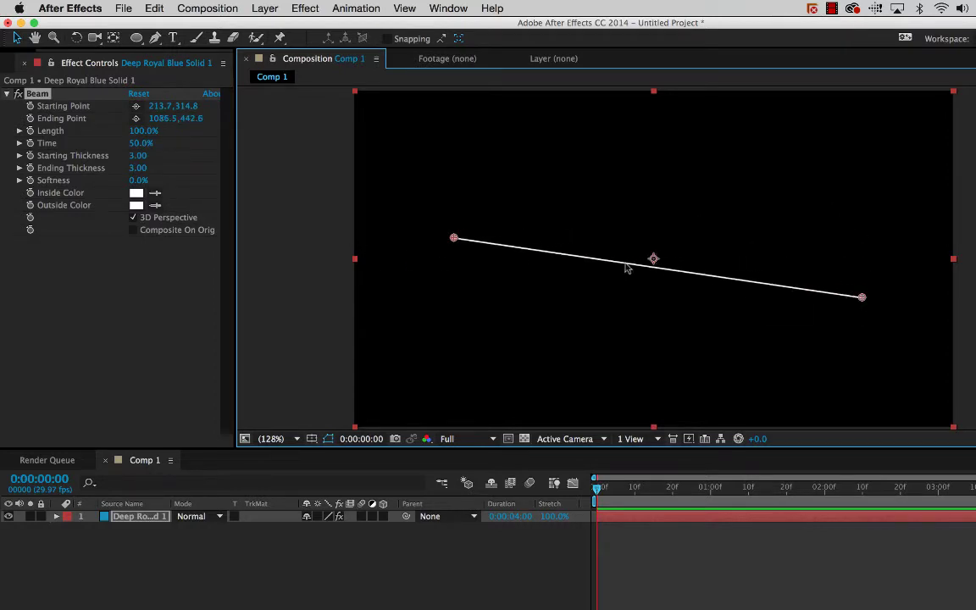
# Add a null object and duplicate it, giving two Null 1 layers.
pyautogui.click(158, 605)
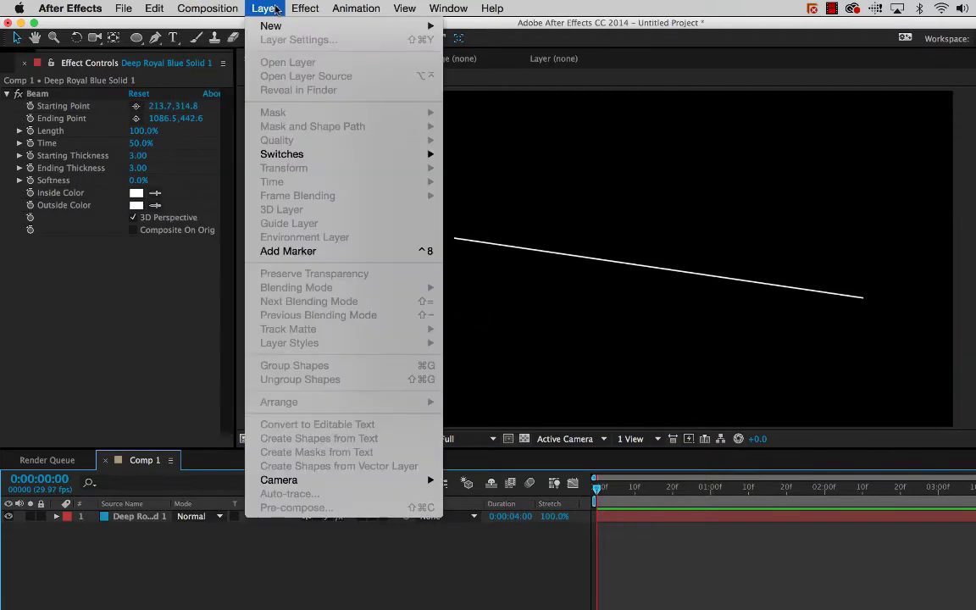
pyautogui.click(264, 9)
pyautogui.moveTo(314, 28)
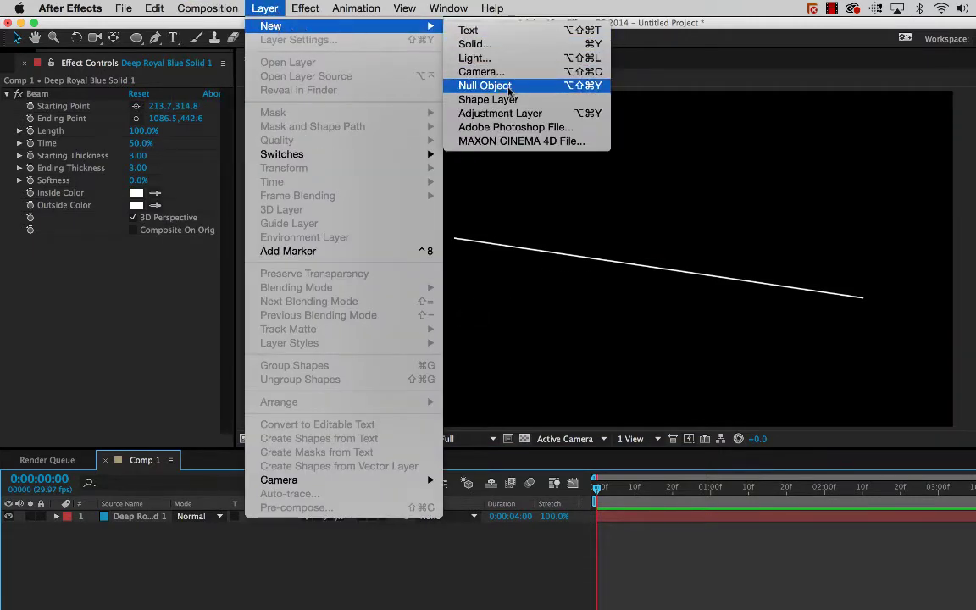
pyautogui.click(511, 90)
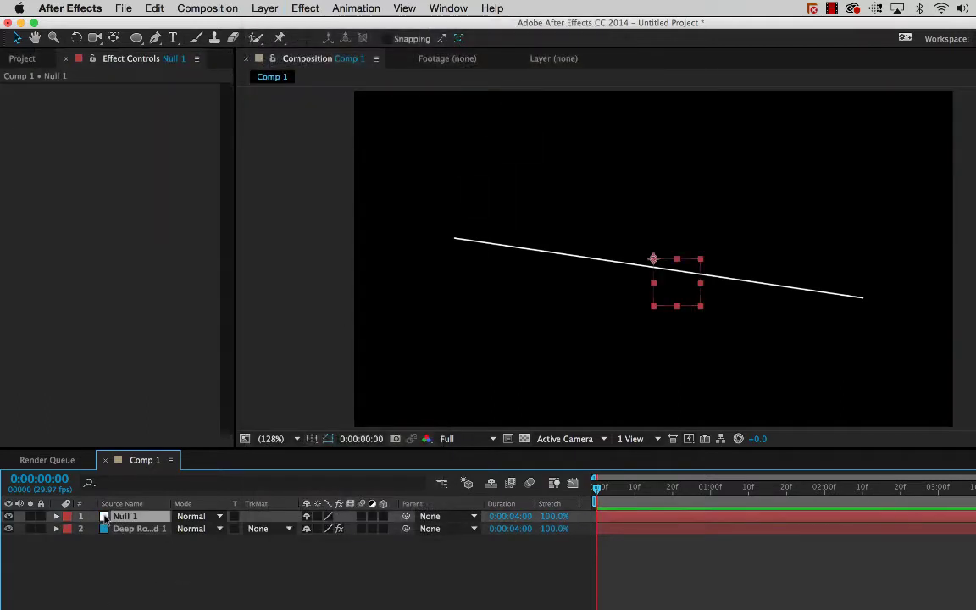
pyautogui.press('super+d')
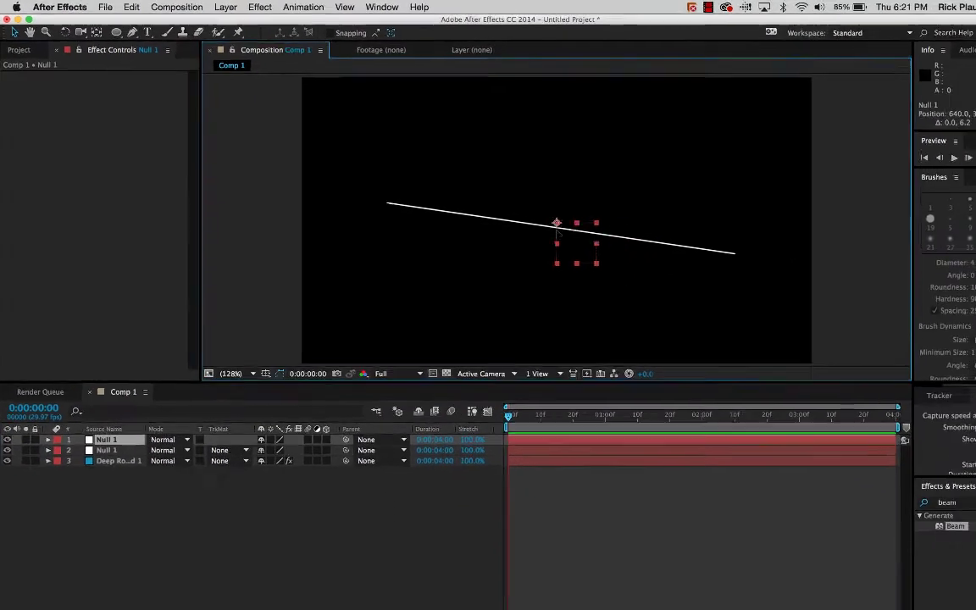
# Place the nulls under the beam's ends and raise the beam to 213.7,232.8–1086.5,276.6.
pyautogui.moveTo(643, 266); pyautogui.dragTo(554, 295)
pyautogui.moveTo(441, 233); pyautogui.dragTo(412, 248)
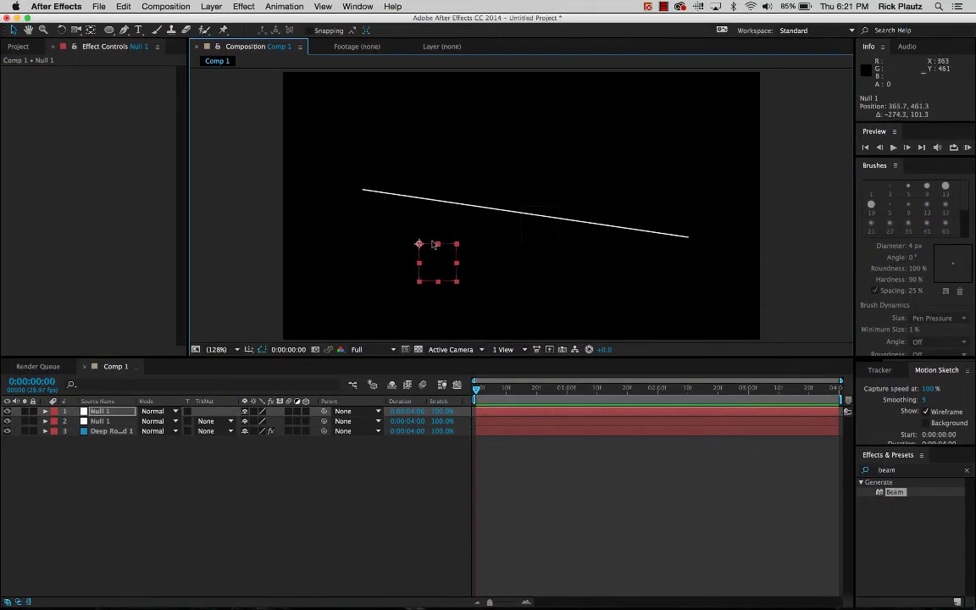
pyautogui.moveTo(550, 210); pyautogui.dragTo(709, 210)
pyautogui.click(438, 247)
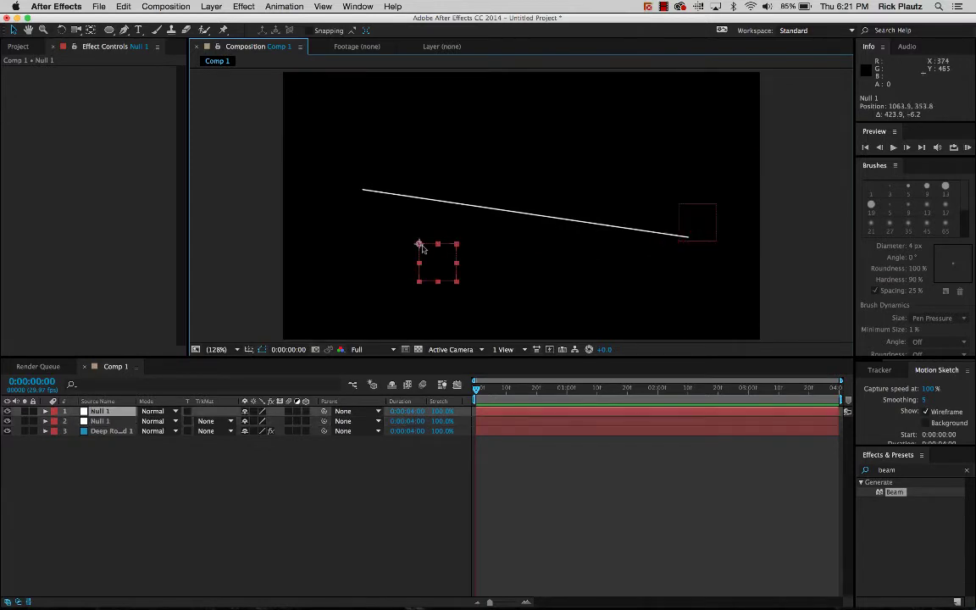
pyautogui.moveTo(438, 248); pyautogui.dragTo(372, 214)
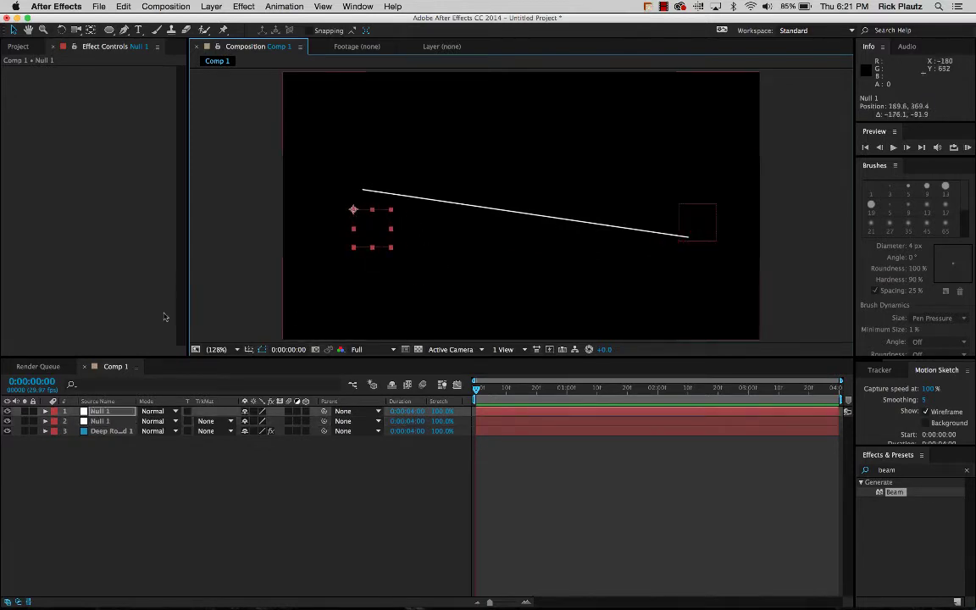
pyautogui.click(111, 431)
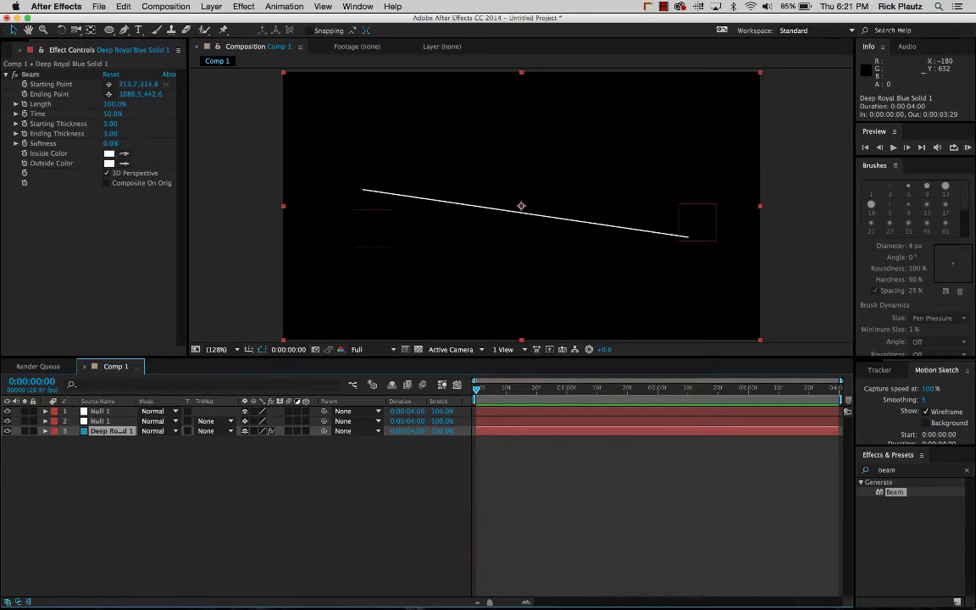
pyautogui.moveTo(144, 84); pyautogui.dragTo(92, 113)
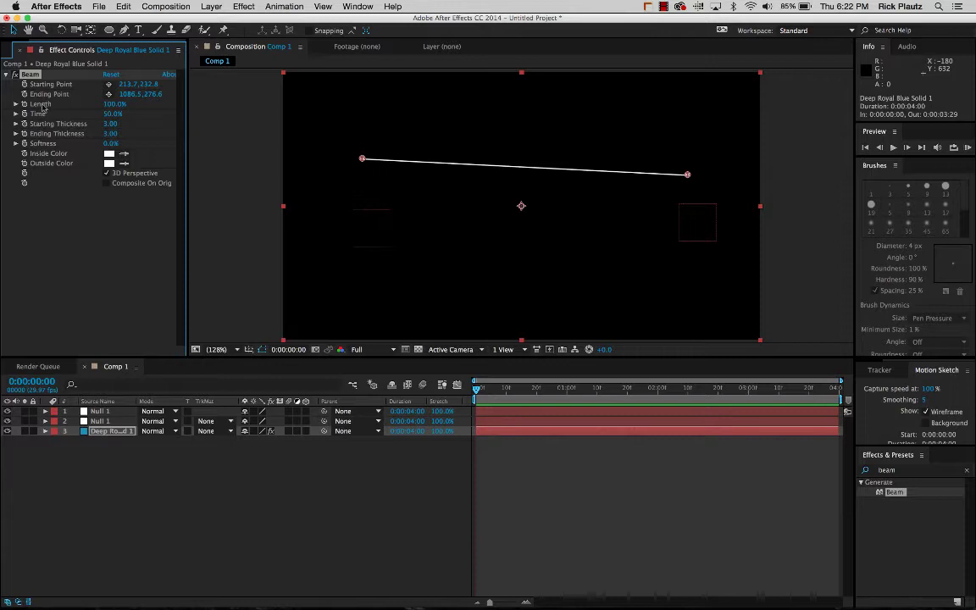
# Expand the solid's Beam effect properties in the timeline.
pyautogui.click(102, 432)
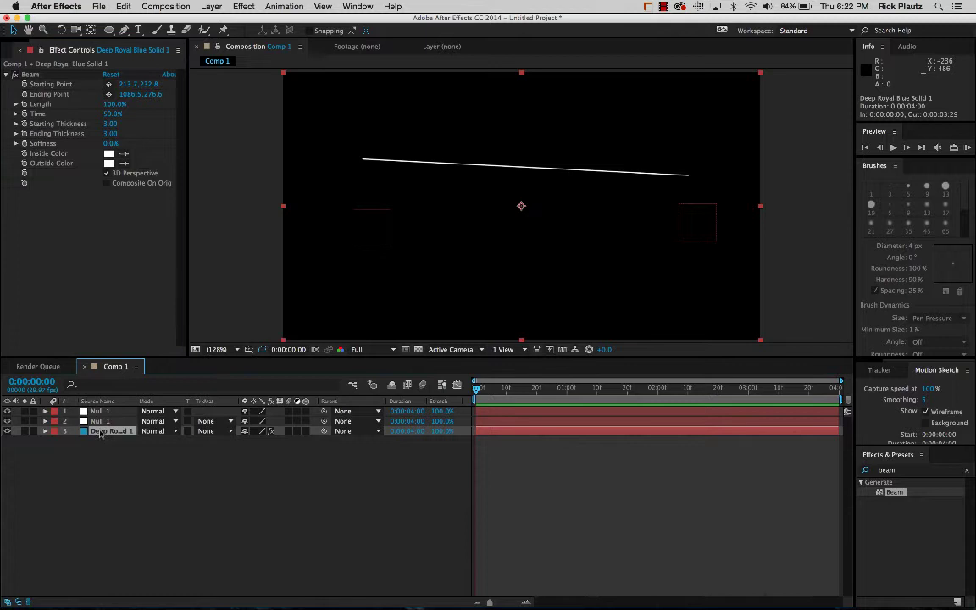
pyautogui.click(46, 432)
pyautogui.click(55, 442)
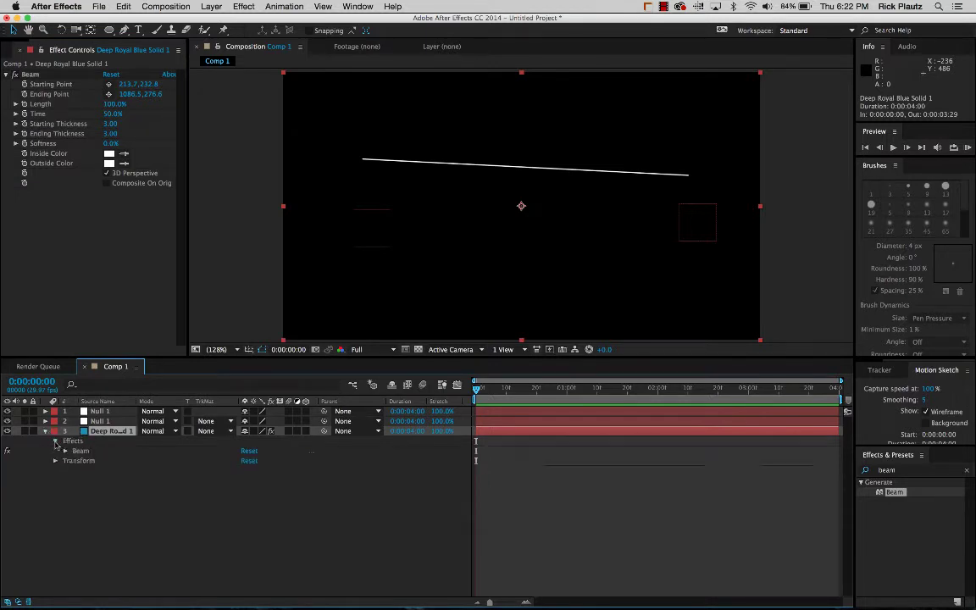
pyautogui.click(65, 450)
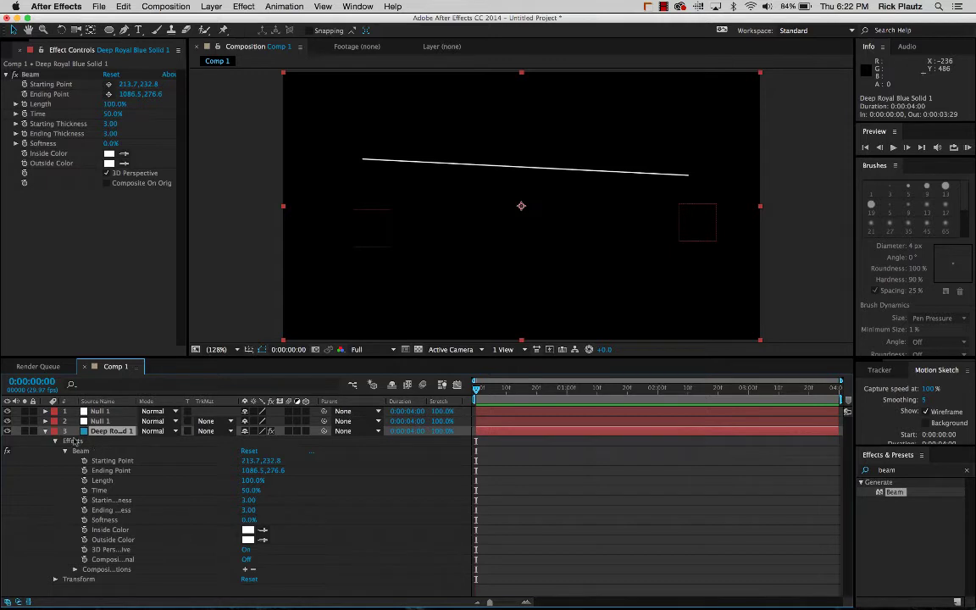
# Show both nulls' Position values (189.6,369.4 and 1061.9,353.8) and select Beam's Starting Point.
pyautogui.click(99, 421)
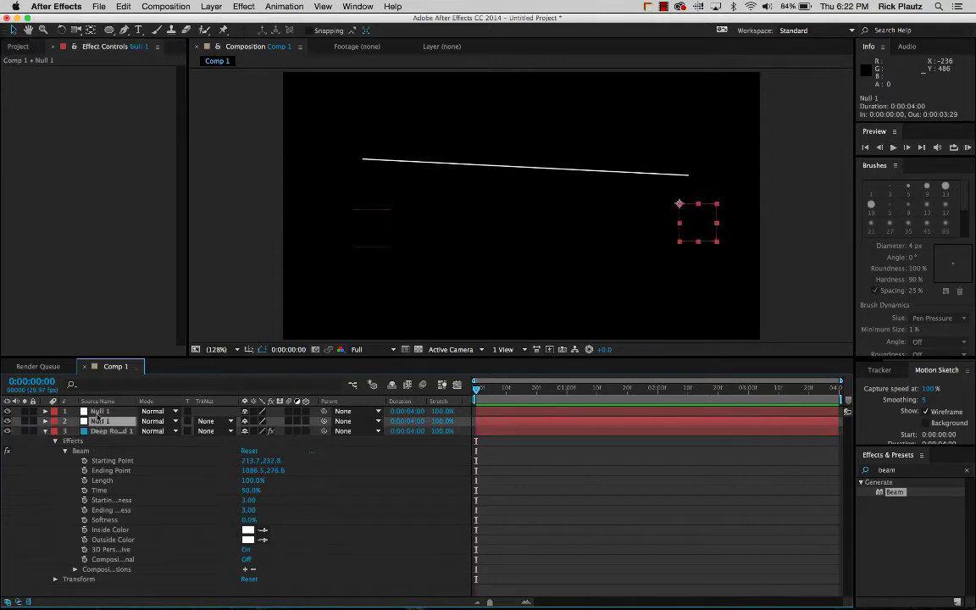
pyautogui.keyDown('shift'); pyautogui.click(98, 413); pyautogui.keyUp('shift')
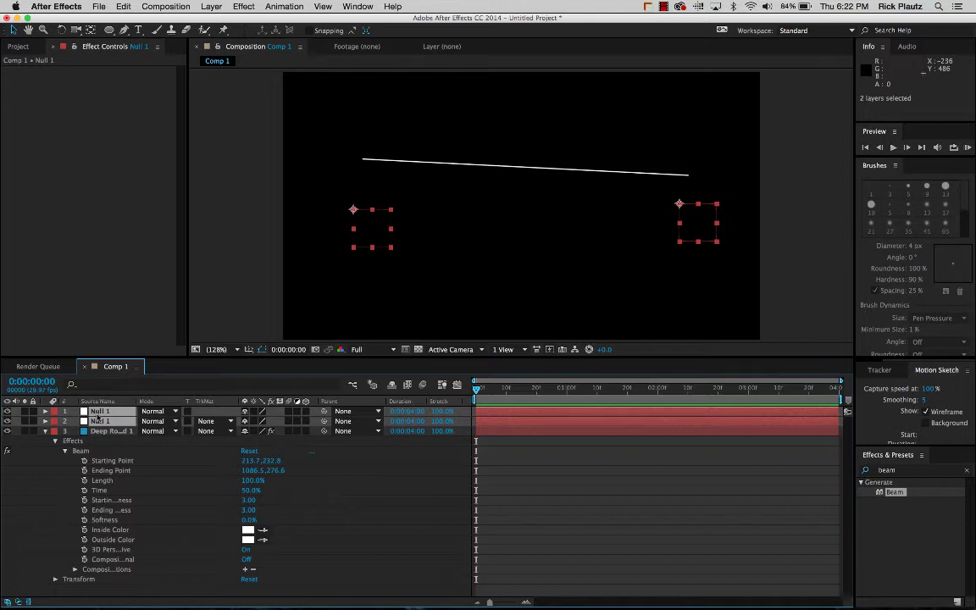
pyautogui.press('p')
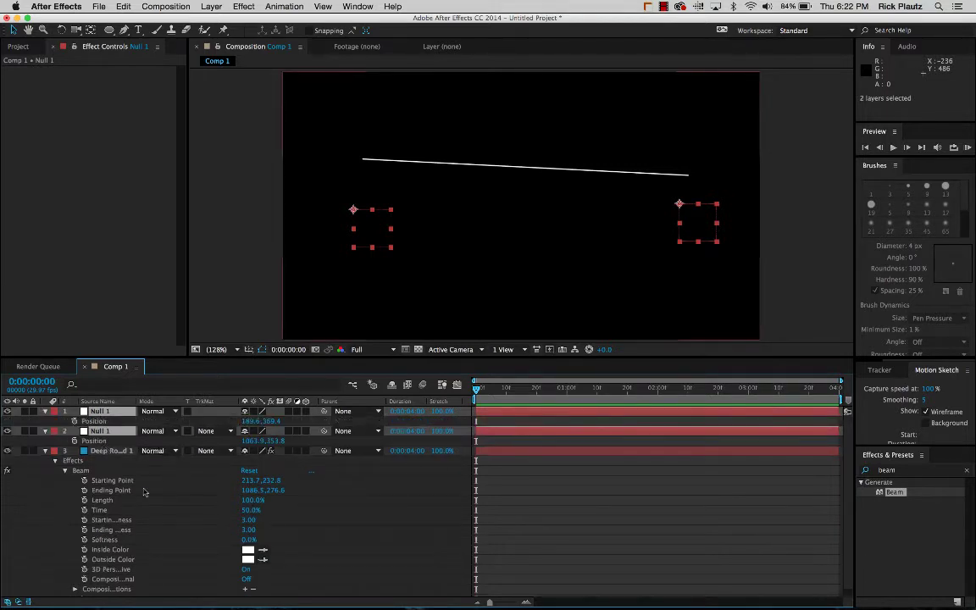
pyautogui.click(118, 481)
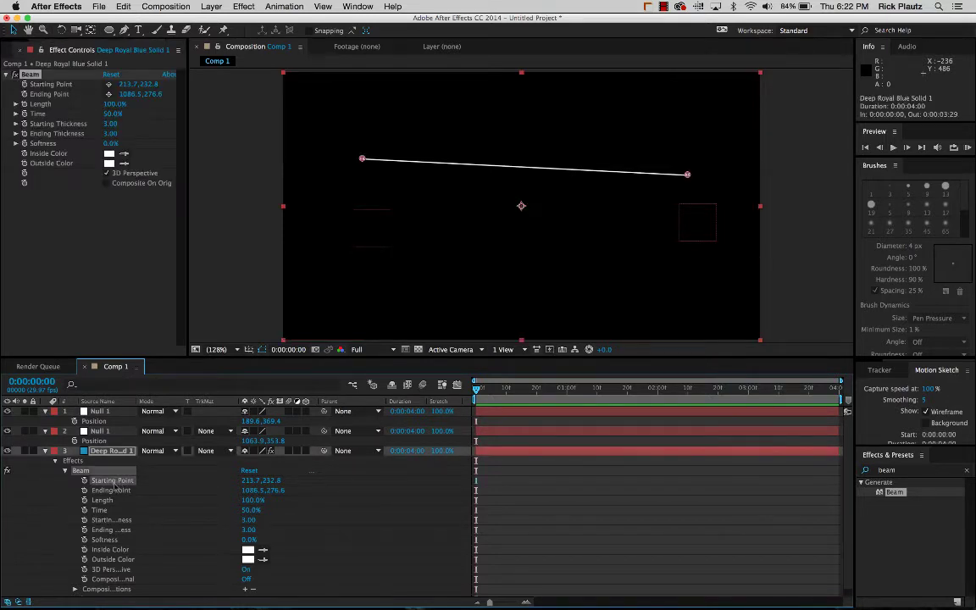
# Add an expression to Beam's Starting Point and pick-whip it to Null 2's Position.
pyautogui.click(288, 6)
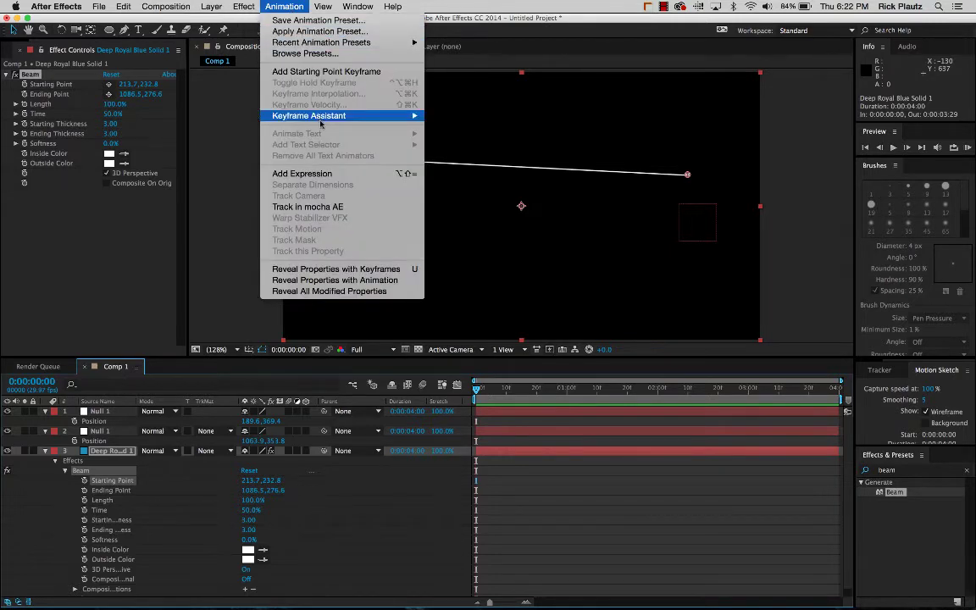
pyautogui.click(356, 174)
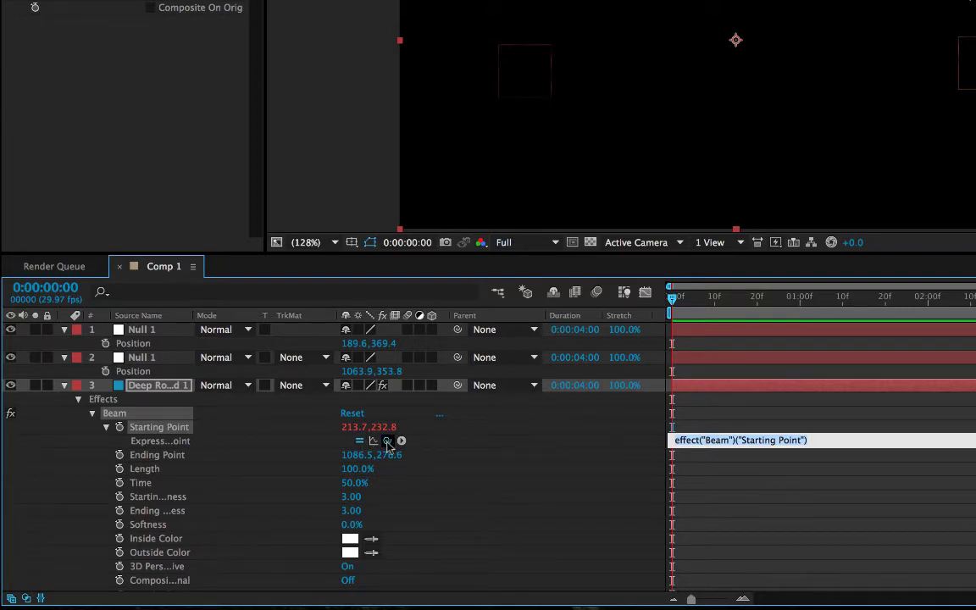
pyautogui.moveTo(388, 442); pyautogui.dragTo(160, 376)
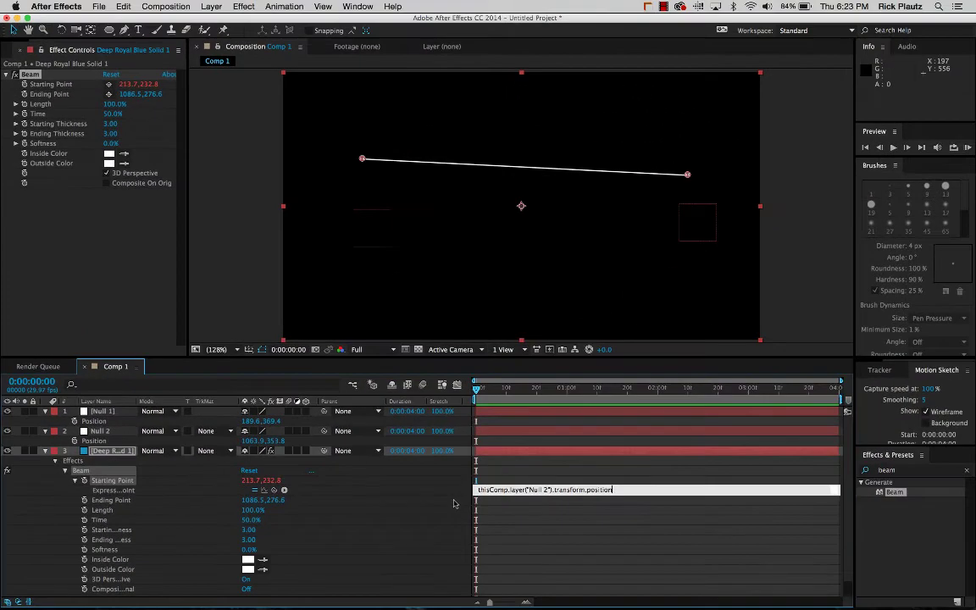
# Commit the expression and move Null 2 left to 889.9,356.8, with the beam start following it.
pyautogui.click(453, 504)
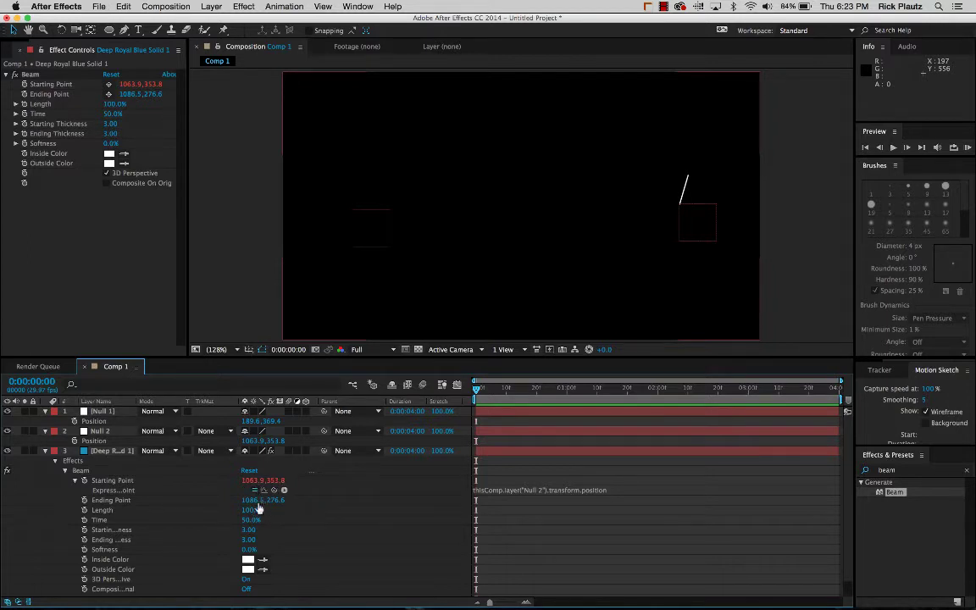
pyautogui.click(251, 490)
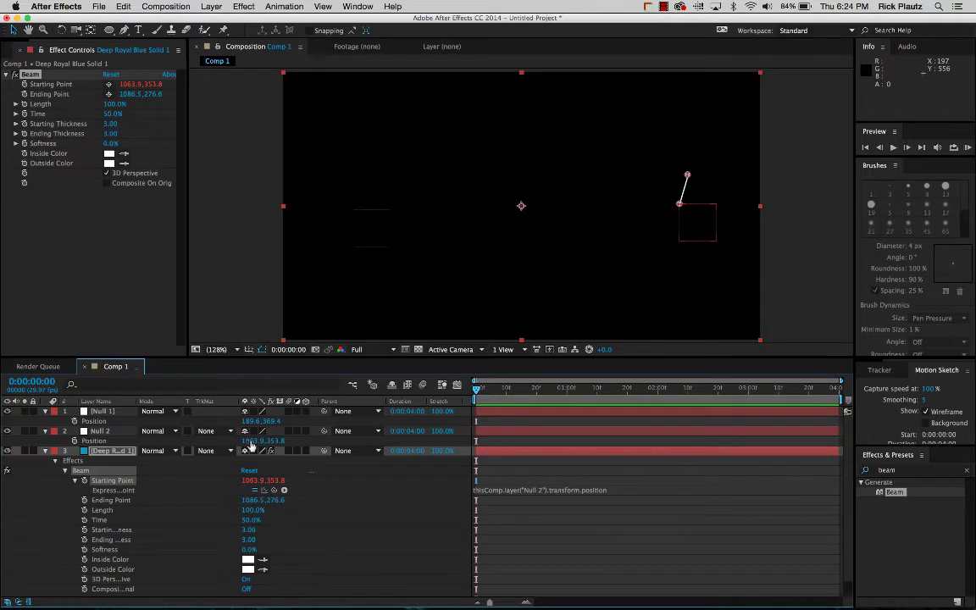
pyautogui.moveTo(251, 447); pyautogui.dragTo(177, 462)
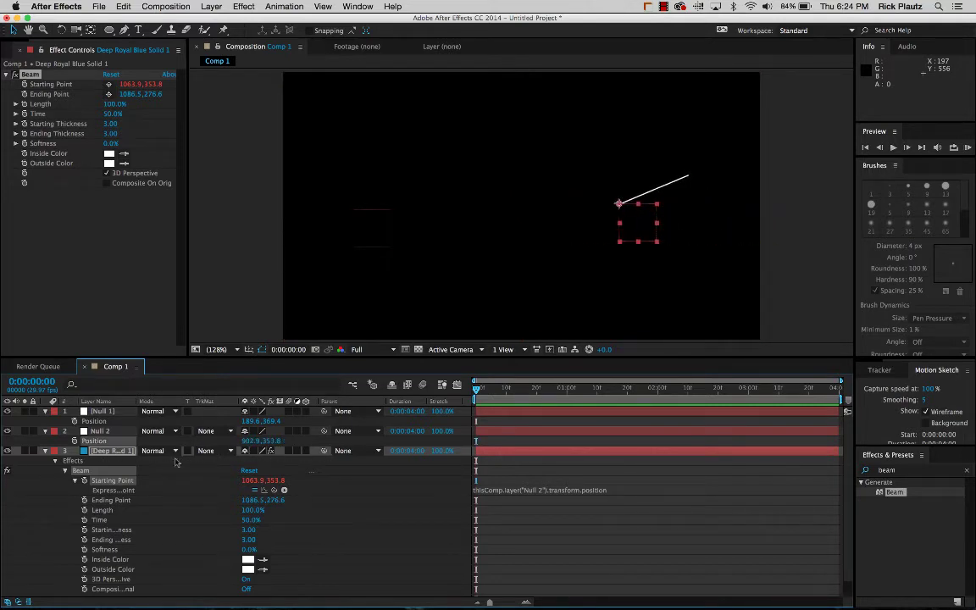
pyautogui.click(101, 431)
pyautogui.moveTo(270, 441); pyautogui.dragTo(239, 440)
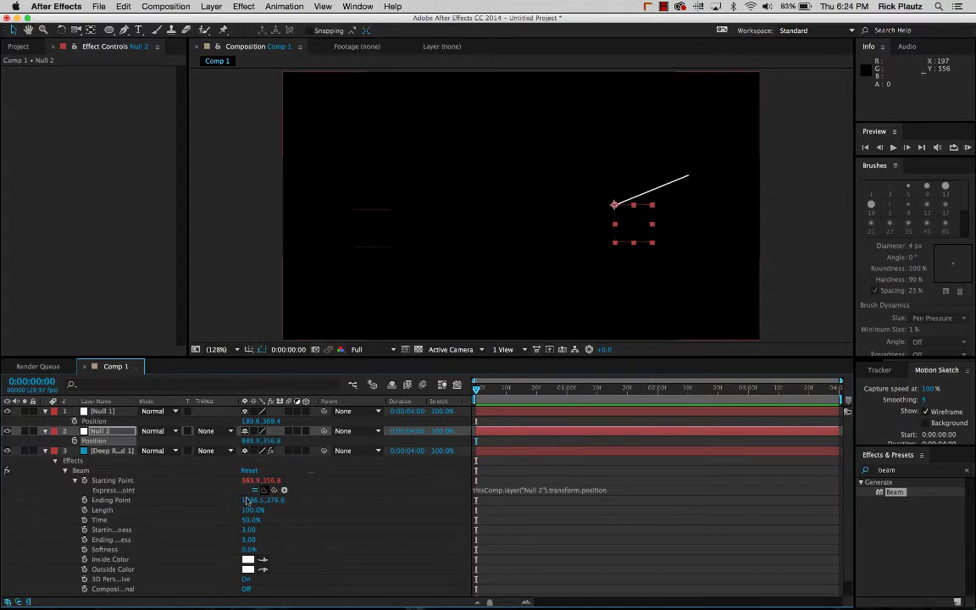
# Link Beam's Ending Point to Null 1's Position with an expression, landing at 189.6,369.4.
pyautogui.click(111, 500)
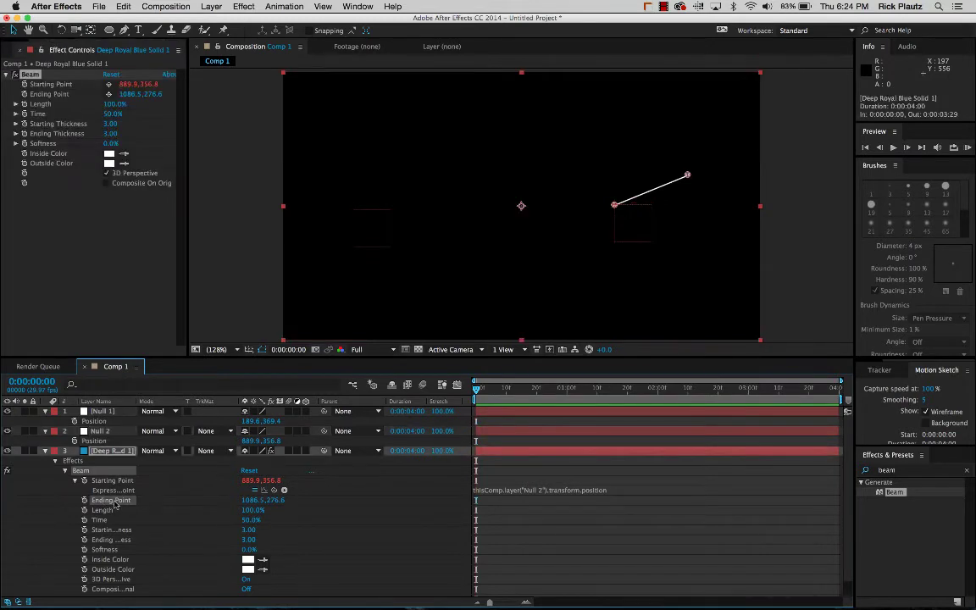
pyautogui.click(266, 5)
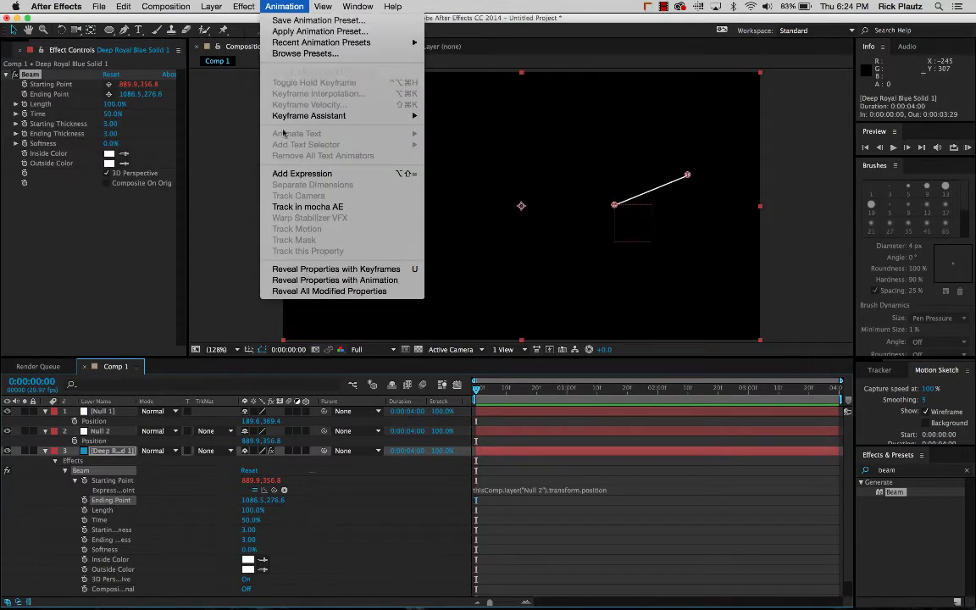
pyautogui.click(329, 174)
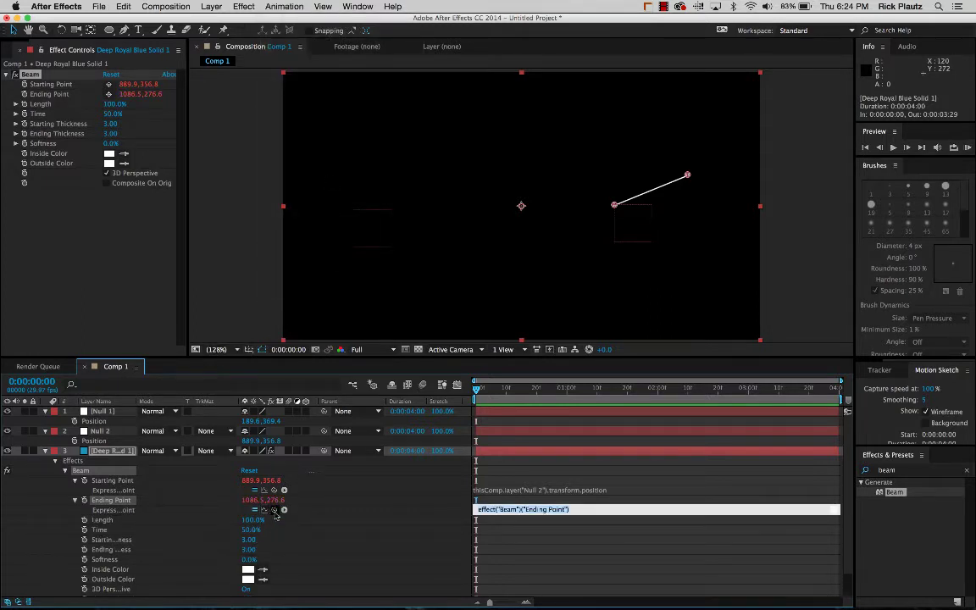
pyautogui.moveTo(273, 509); pyautogui.dragTo(102, 424)
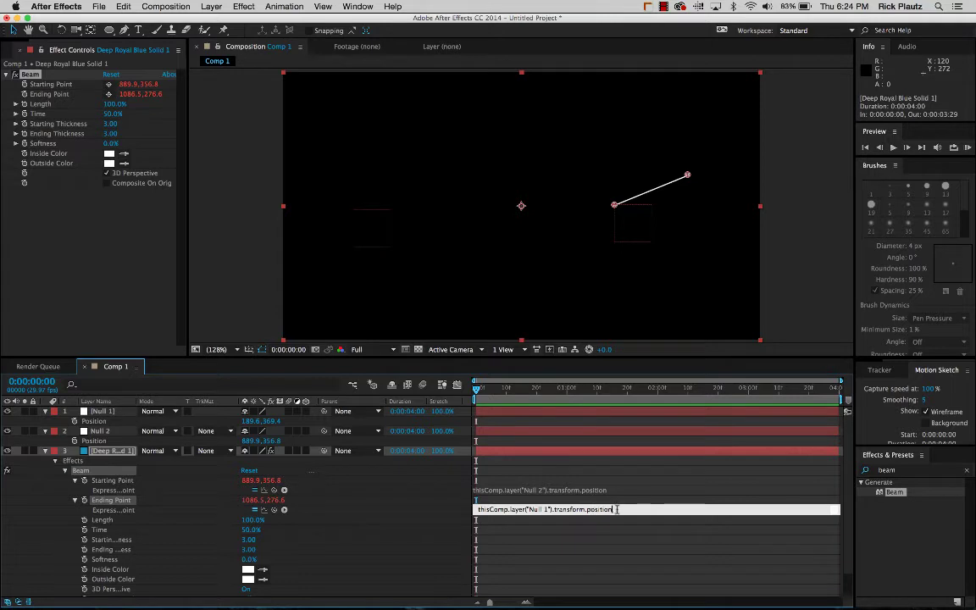
pyautogui.click(451, 533)
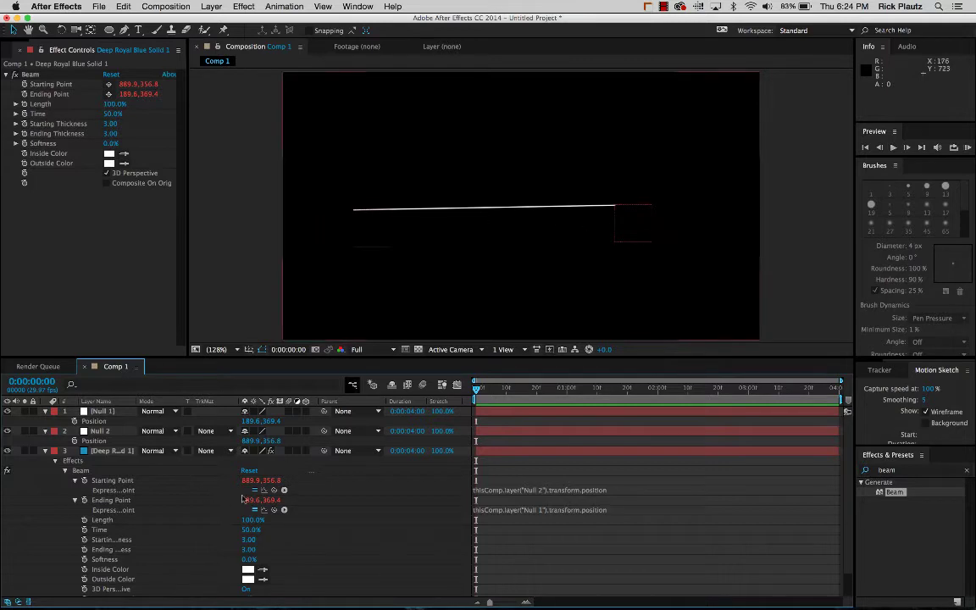
# Drag Null 1 to 255.6,211.4 and Null 2 to 847.9,441.8, checking that the beam follows both.
pyautogui.moveTo(353, 209); pyautogui.dragTo(353, 111)
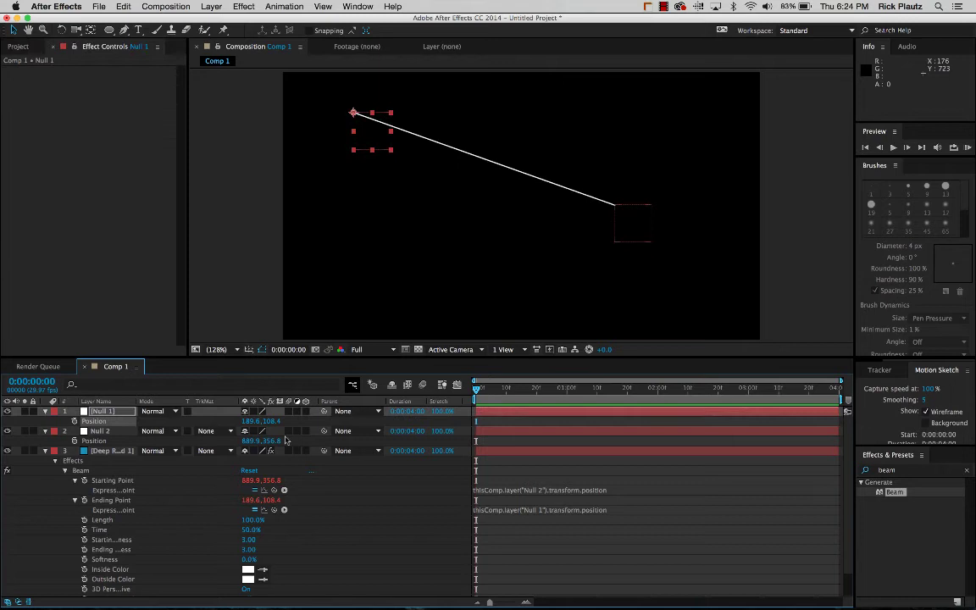
pyautogui.moveTo(278, 446); pyautogui.dragTo(322, 447)
pyautogui.moveTo(250, 441); pyautogui.dragTo(351, 421)
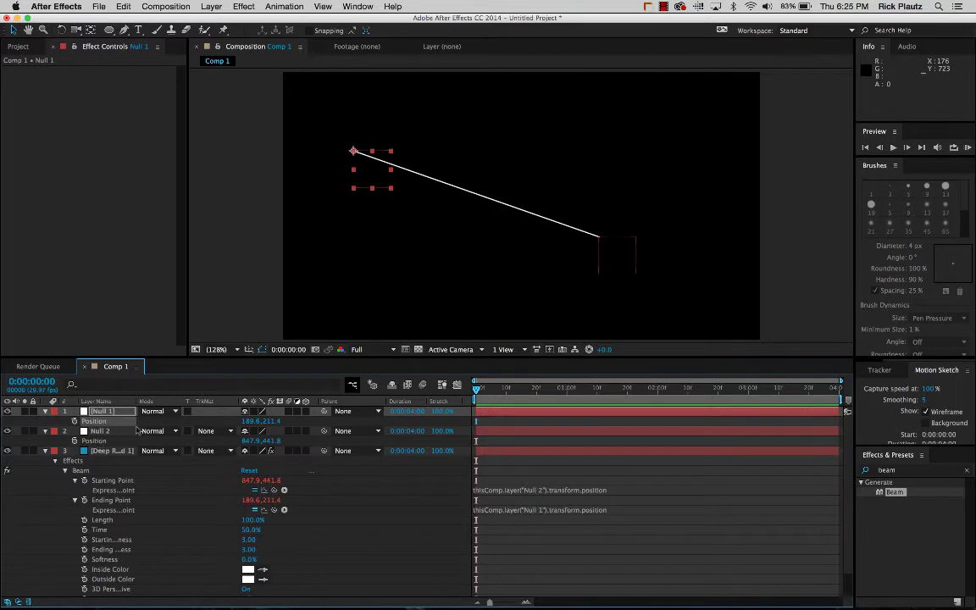
pyautogui.moveTo(252, 421); pyautogui.dragTo(238, 388)
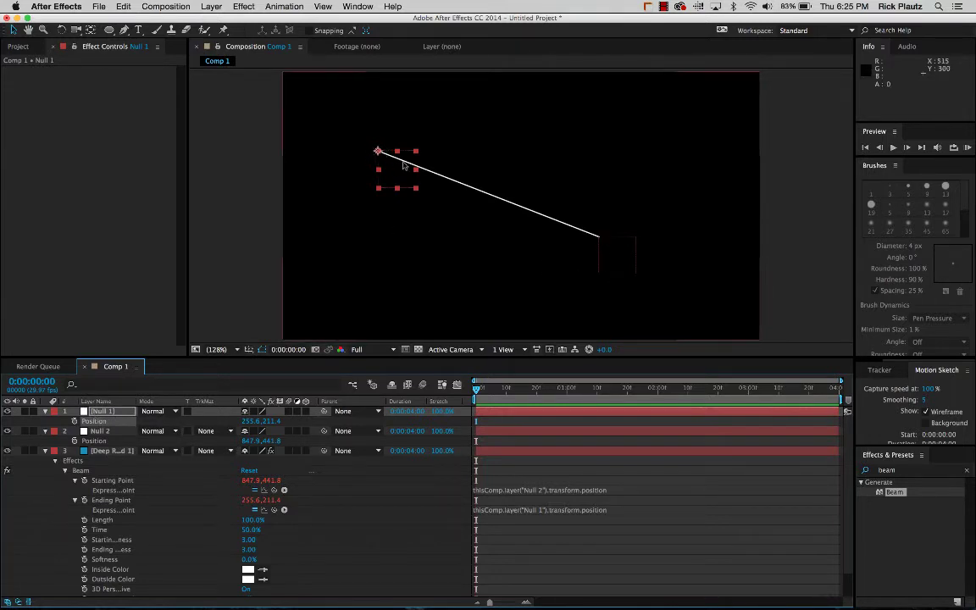
pyautogui.click(7, 464)
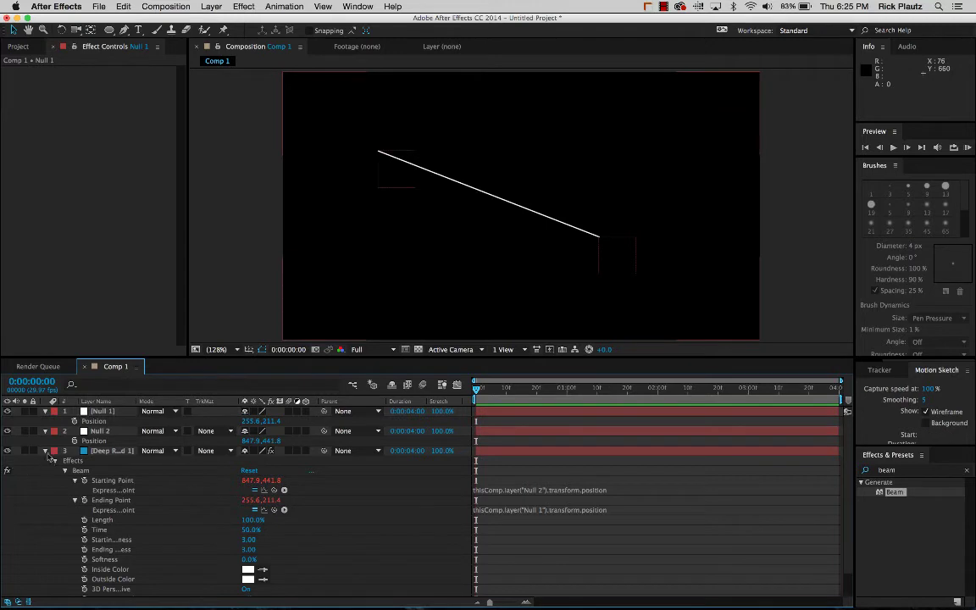
# Collapse the beam layer, draw a small white circle with the Ellipse tool, and select Shape Layer 1.
pyautogui.click(46, 451)
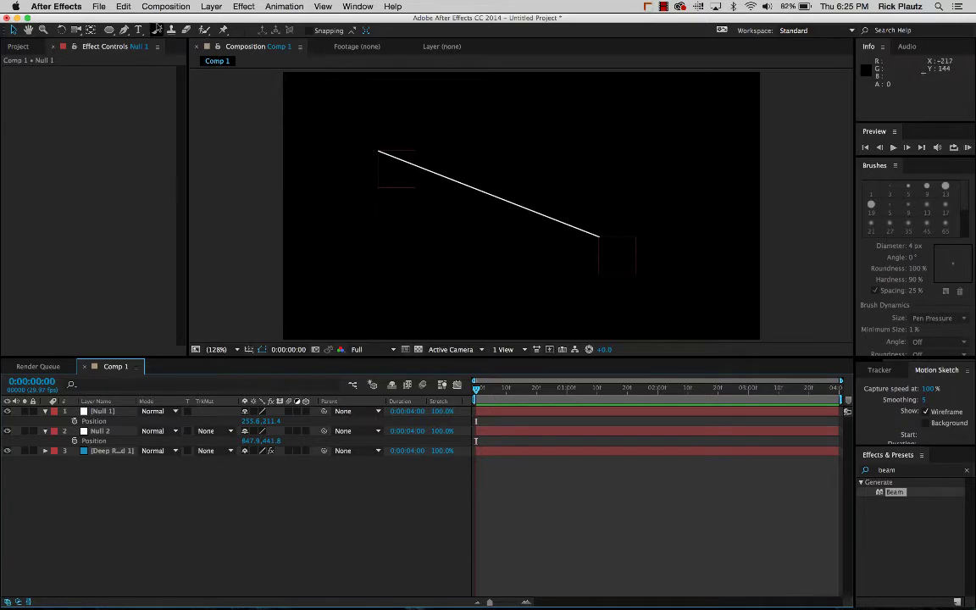
pyautogui.click(110, 31)
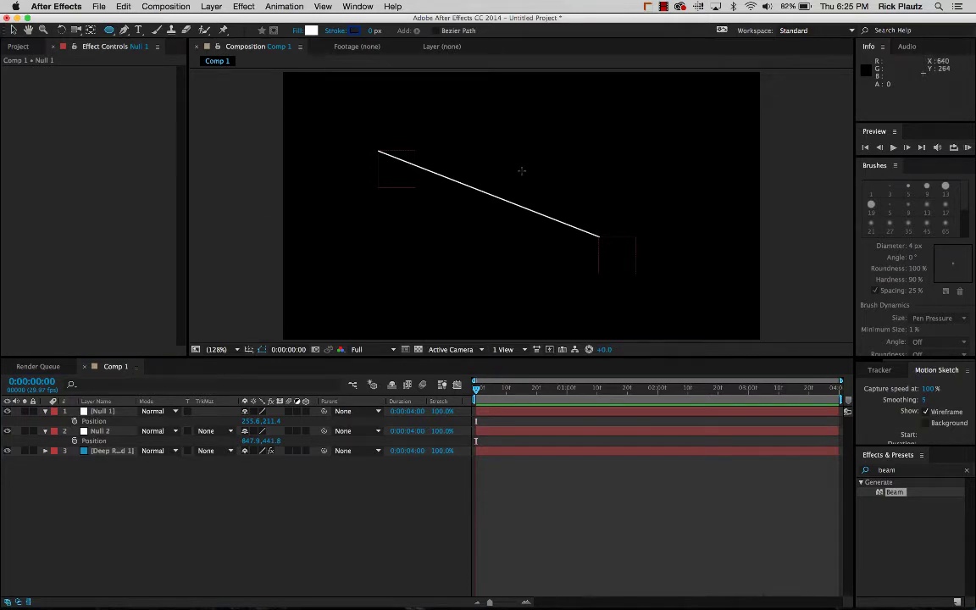
pyautogui.moveTo(521, 171)
pyautogui.mouseDown()
pyautogui.moveTo(544, 193)
pyautogui.moveTo(495, 181)
pyautogui.moveTo(538, 187)
pyautogui.moveTo(522, 171)
pyautogui.mouseUp()
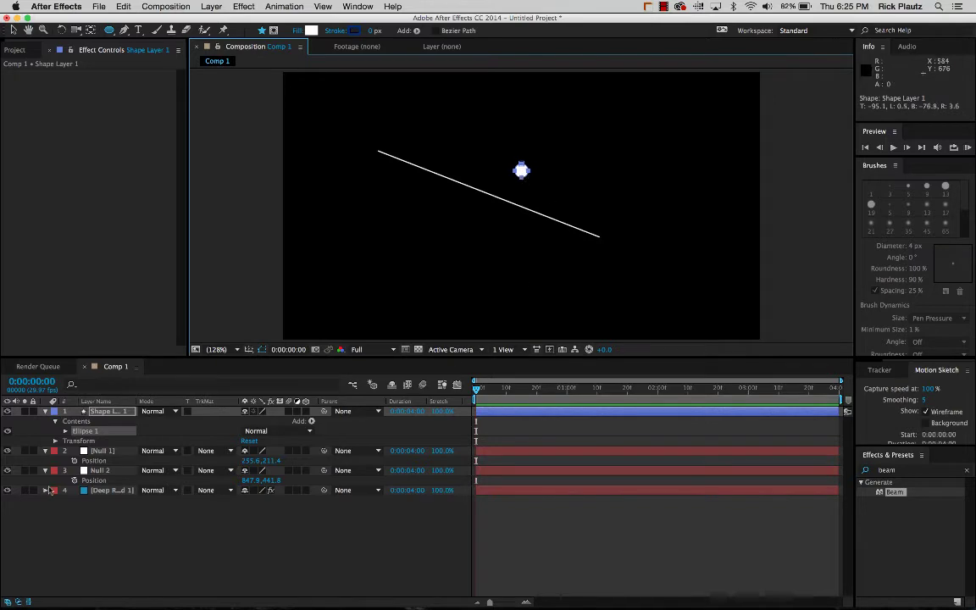
pyautogui.click(108, 412)
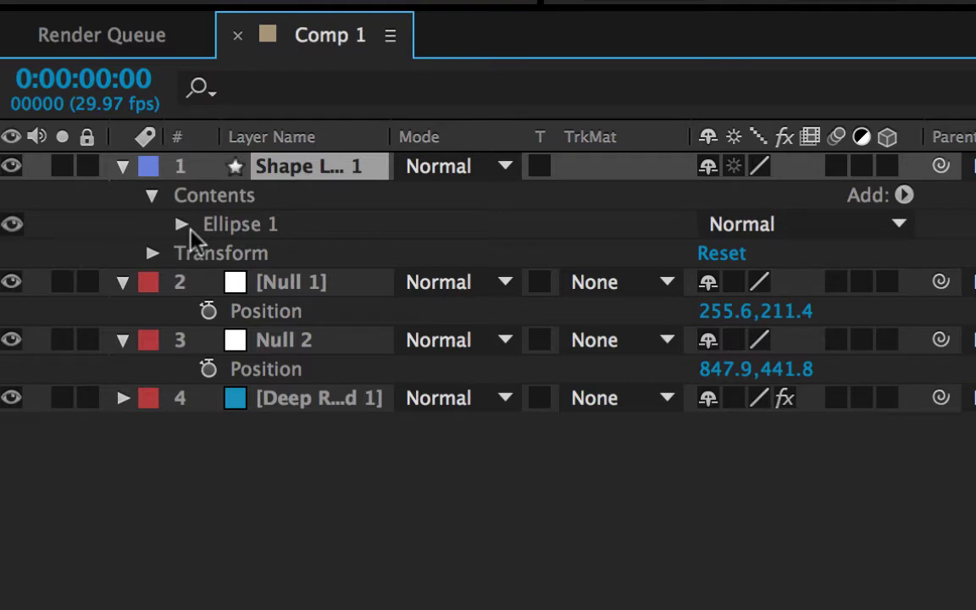
# Set Ellipse 1's own Transform Position to 0,0 inside Shape Layer 1's contents.
pyautogui.click(181, 225)
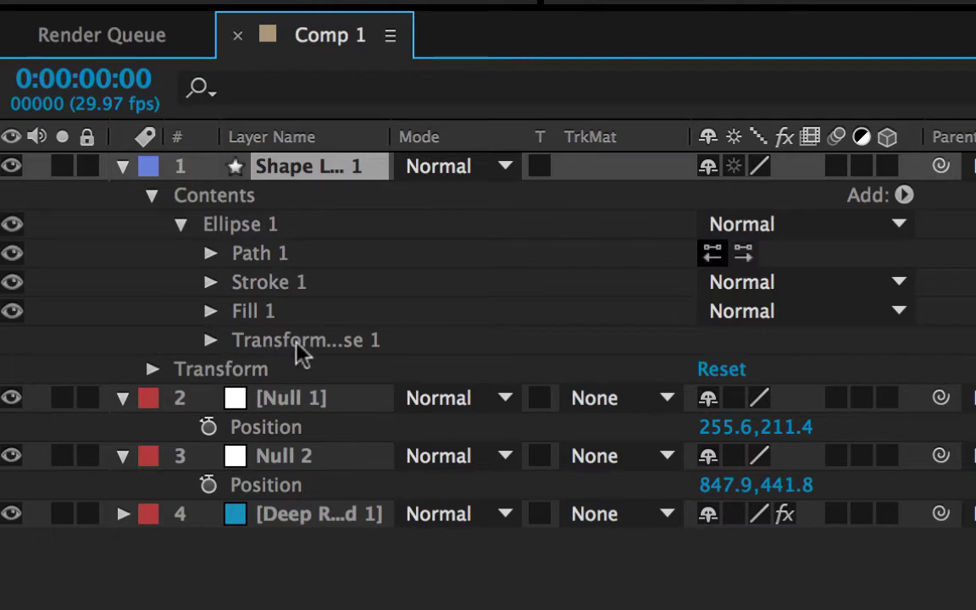
pyautogui.click(210, 340)
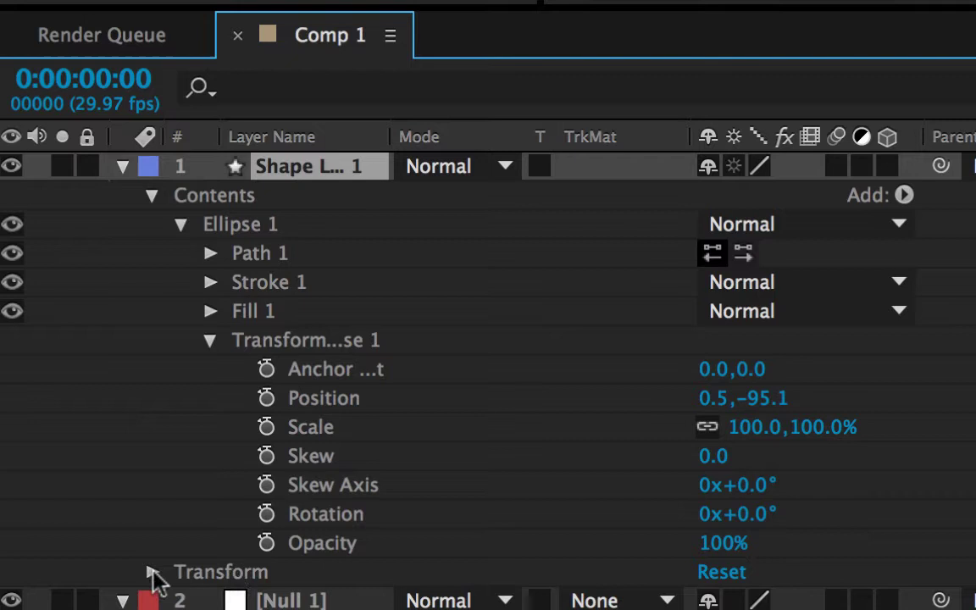
pyautogui.click(267, 513)
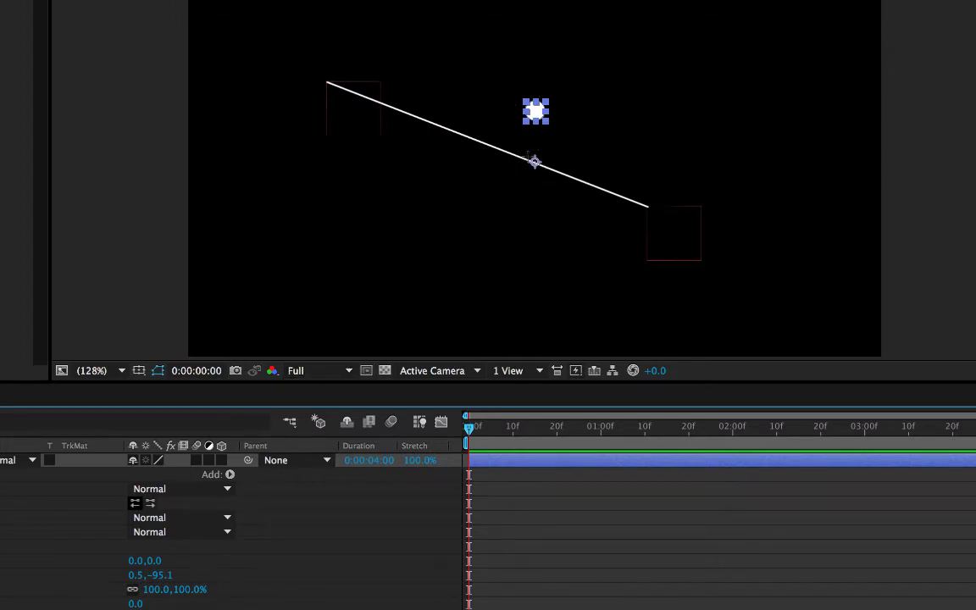
pyautogui.click(135, 575)
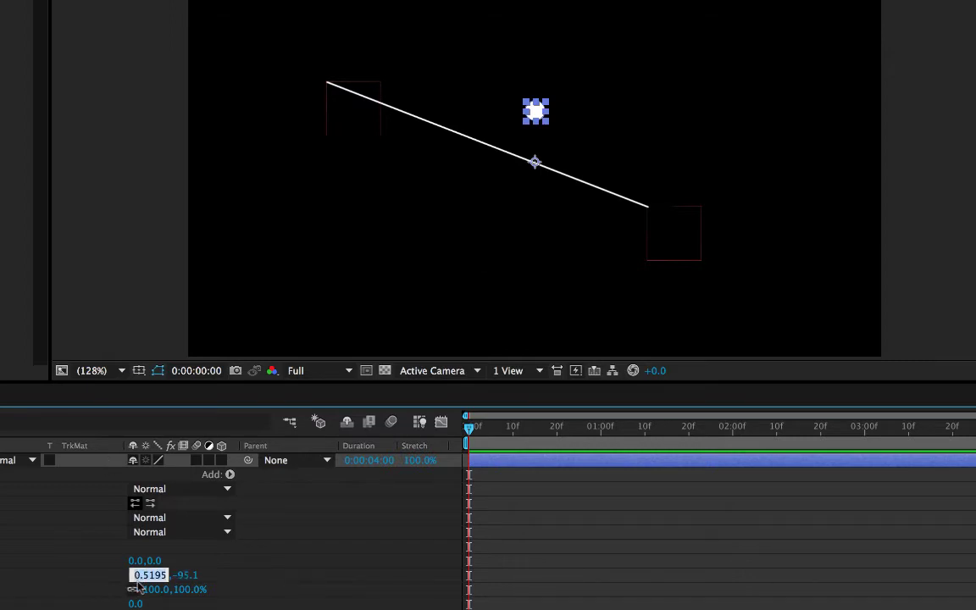
pyautogui.write('0')
pyautogui.press('Tab')
pyautogui.write('0')
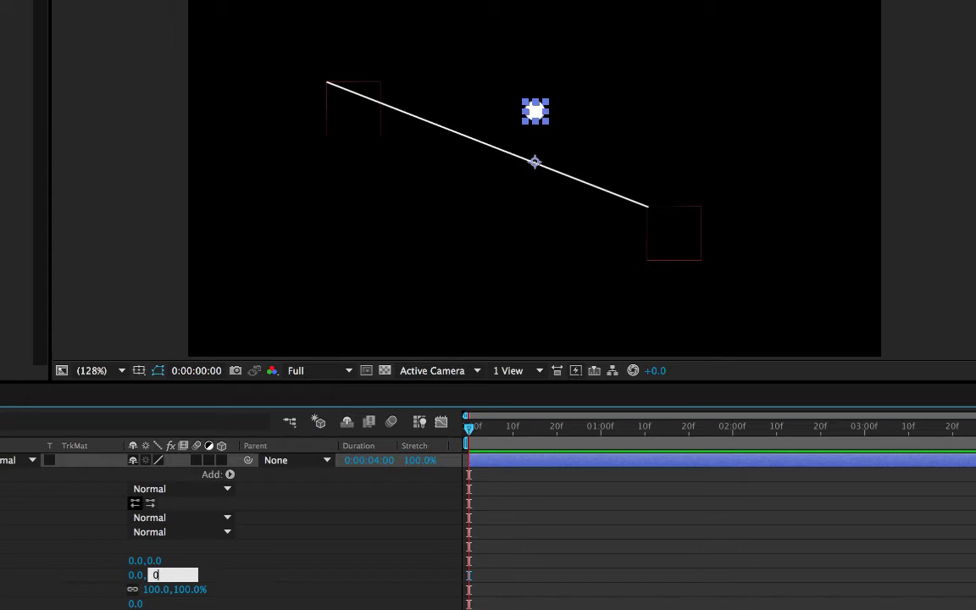
pyautogui.press('Return')
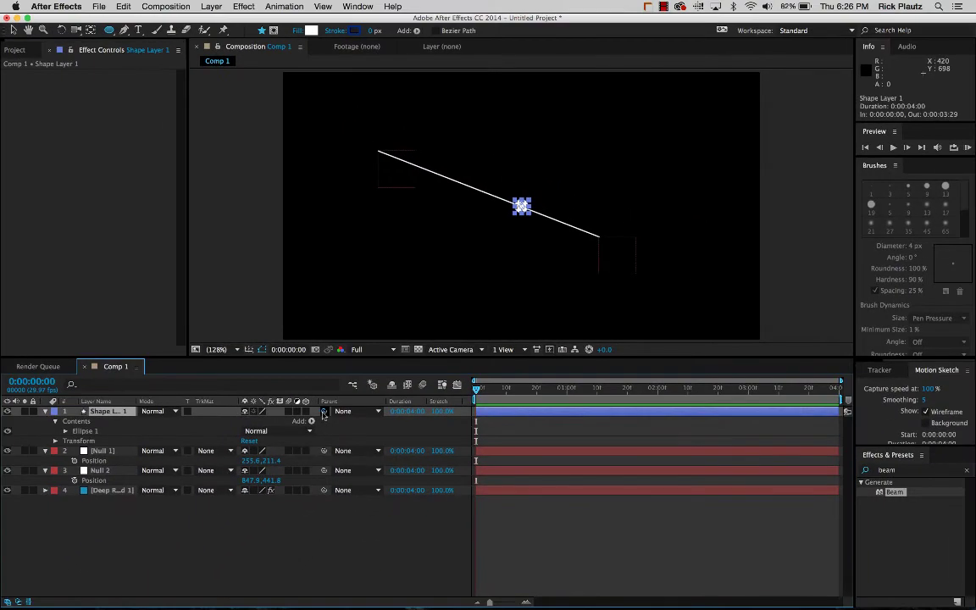
# Parent Shape Layer 1 to Null 1 and set its Position to 0,0.
pyautogui.moveTo(324, 411); pyautogui.dragTo(104, 453)
pyautogui.press('p')
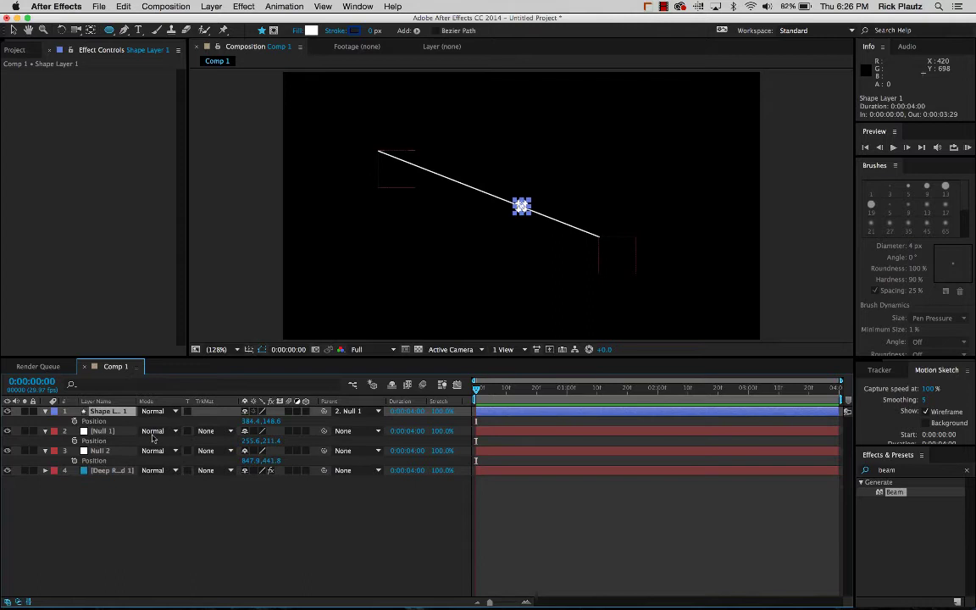
pyautogui.click(247, 420)
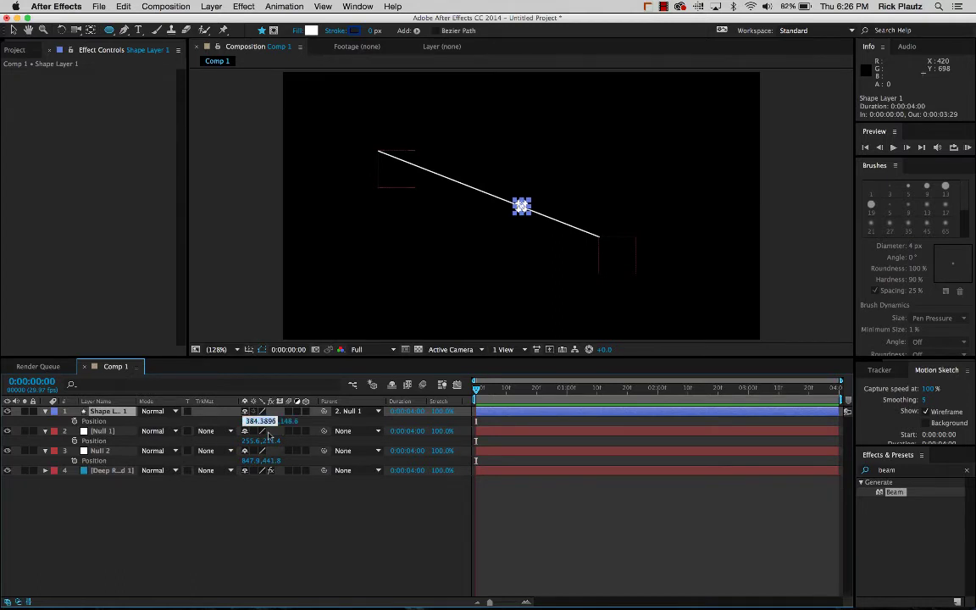
pyautogui.write('0')
pyautogui.press('Tab')
pyautogui.write('0')
pyautogui.press('Return')
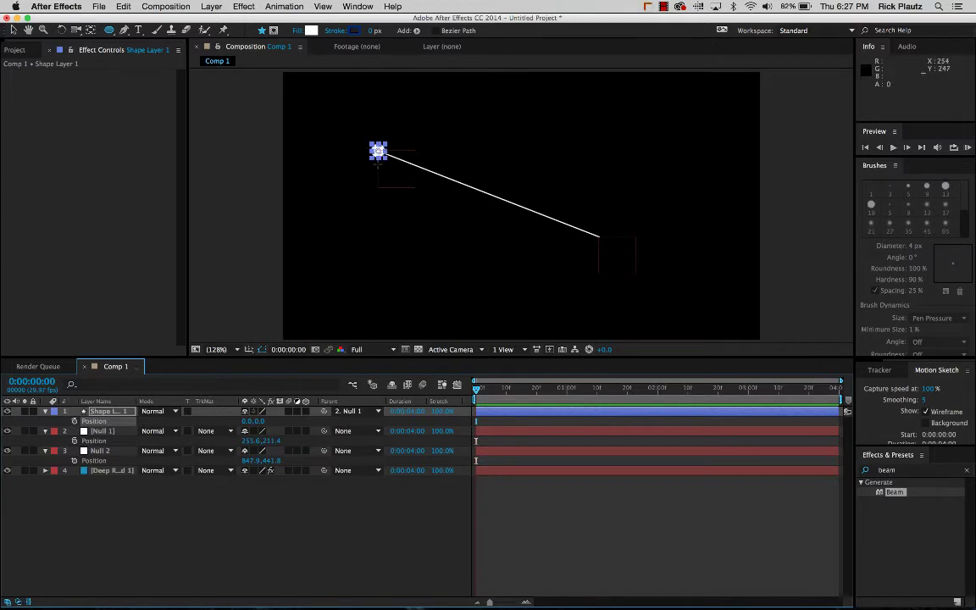
# Scale the circle layer down to 55%.
pyautogui.click(278, 511)
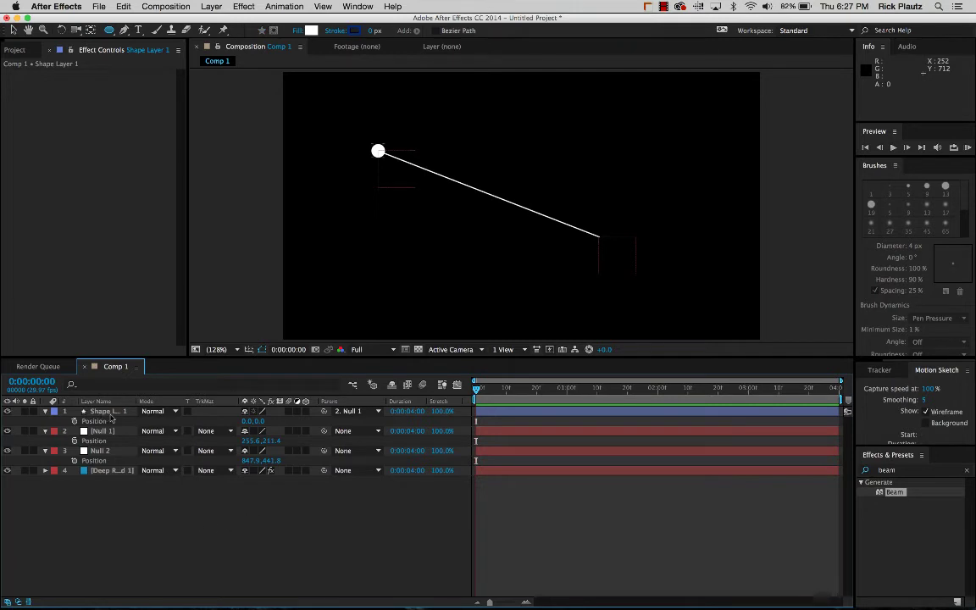
pyautogui.click(109, 411)
pyautogui.press('s')
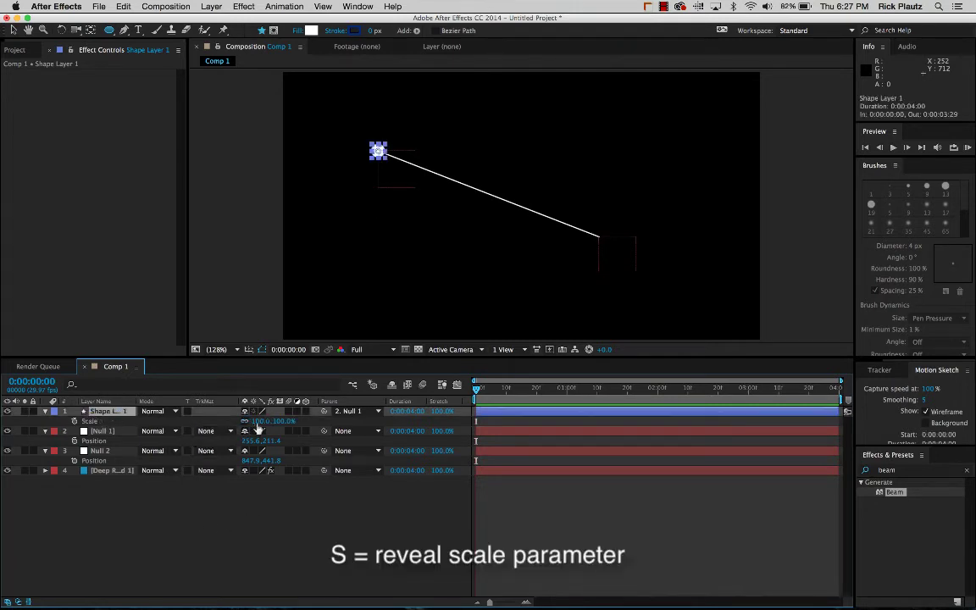
pyautogui.moveTo(258, 422); pyautogui.dragTo(251, 423)
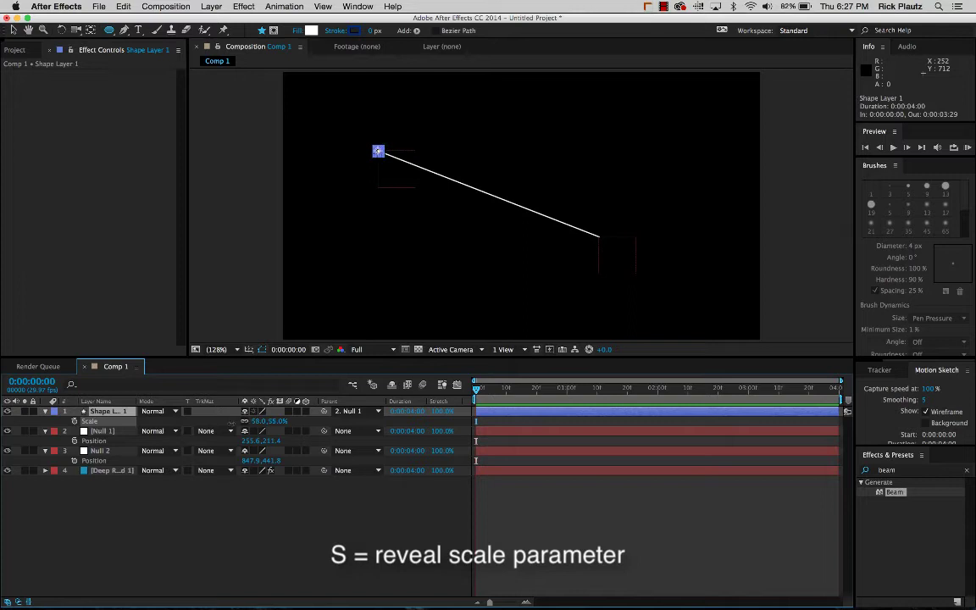
pyautogui.click(96, 505)
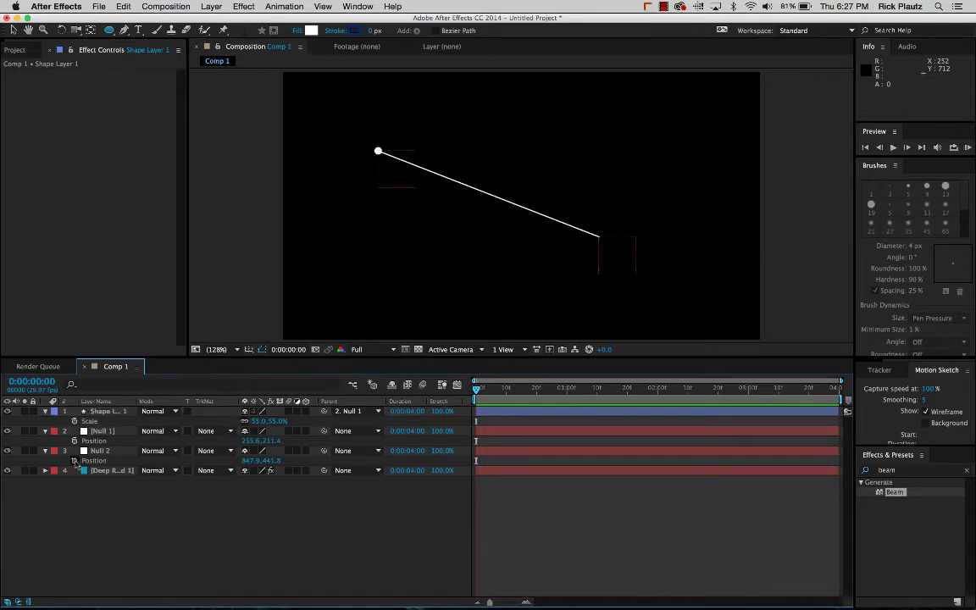
# Keyframe Null 1's Position at four times, moving it down-left, down-right, then up-right.
pyautogui.click(103, 431)
pyautogui.moveTo(378, 151); pyautogui.dragTo(378, 129)
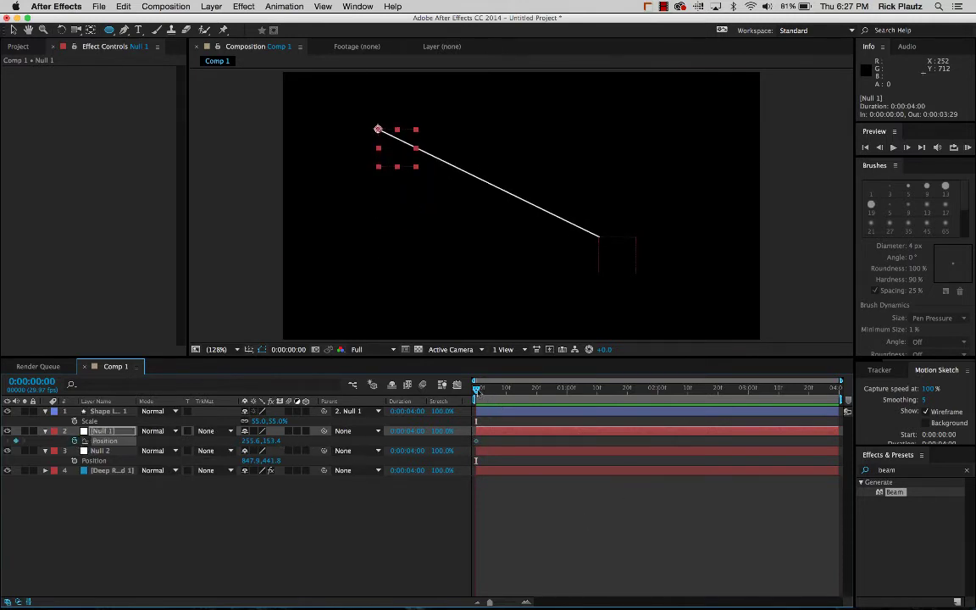
pyautogui.moveTo(532, 394); pyautogui.dragTo(584, 389)
pyautogui.moveTo(379, 132); pyautogui.dragTo(315, 164)
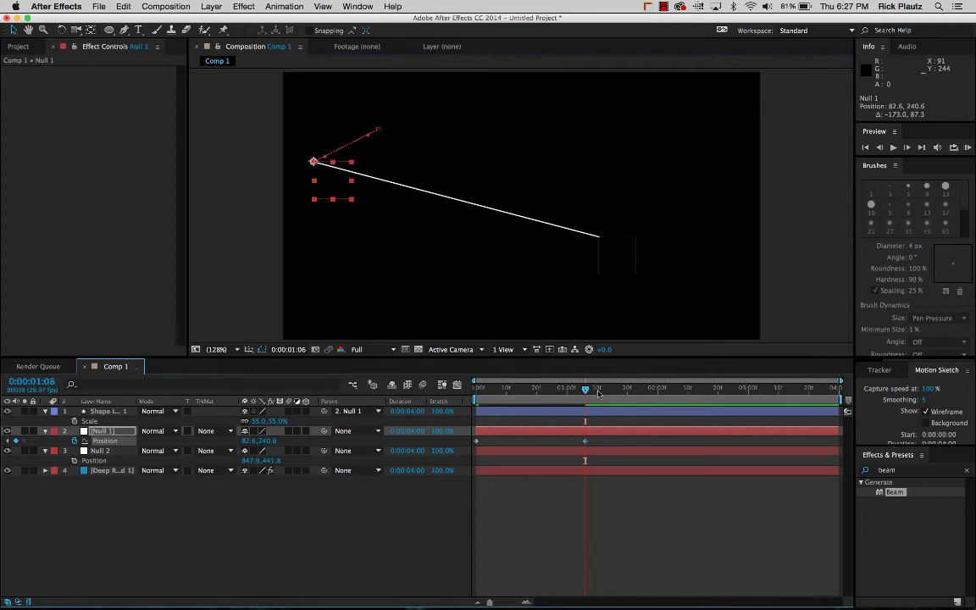
pyautogui.moveTo(585, 390); pyautogui.dragTo(658, 391)
pyautogui.click(666, 393)
pyautogui.moveTo(314, 161); pyautogui.dragTo(463, 253)
pyautogui.click(723, 390)
# Preview the motion at Third resolution, restore Full resolution, and return to the clip start.
pyautogui.press('space')
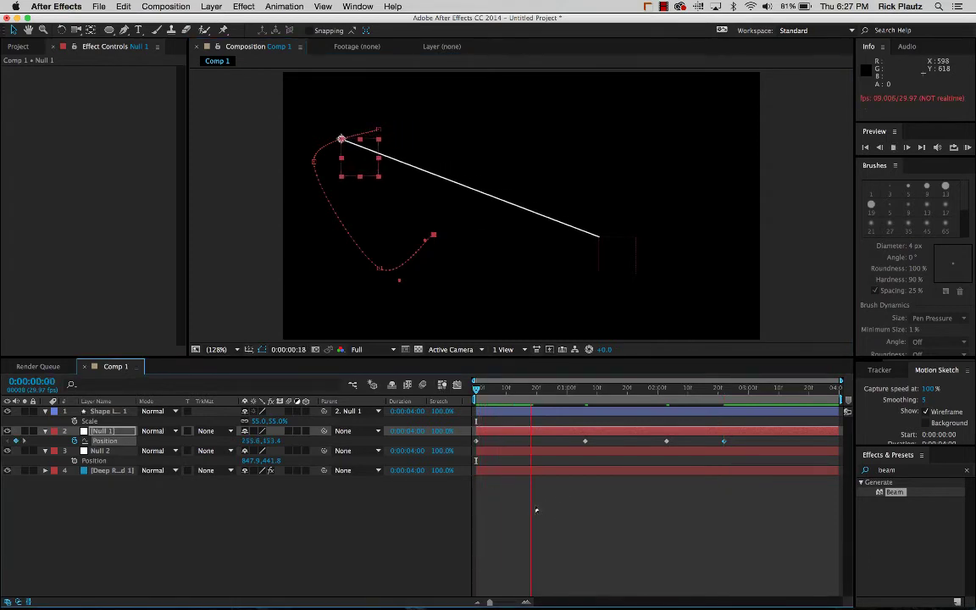
pyautogui.click(392, 349)
pyautogui.click(371, 398)
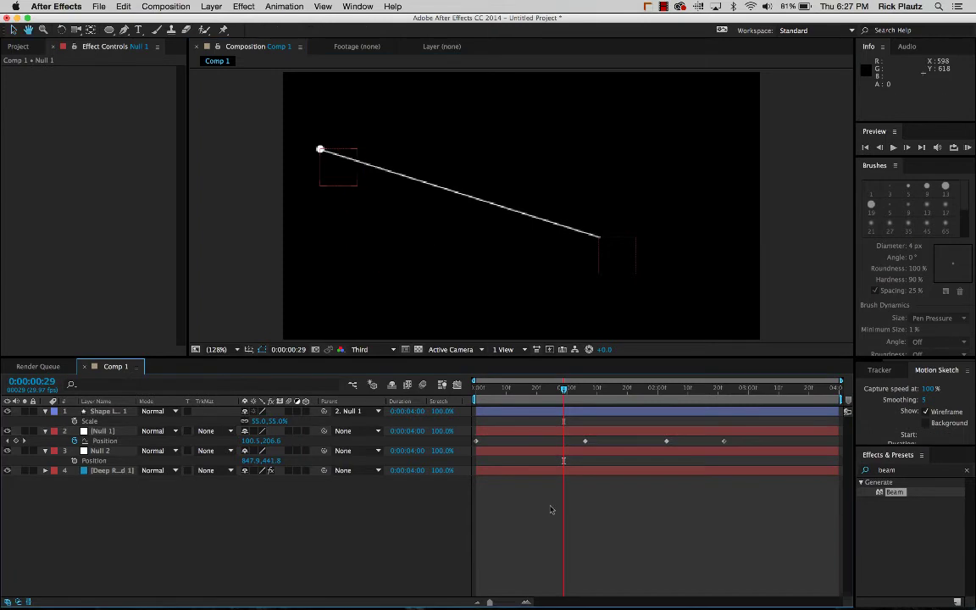
pyautogui.press('space')
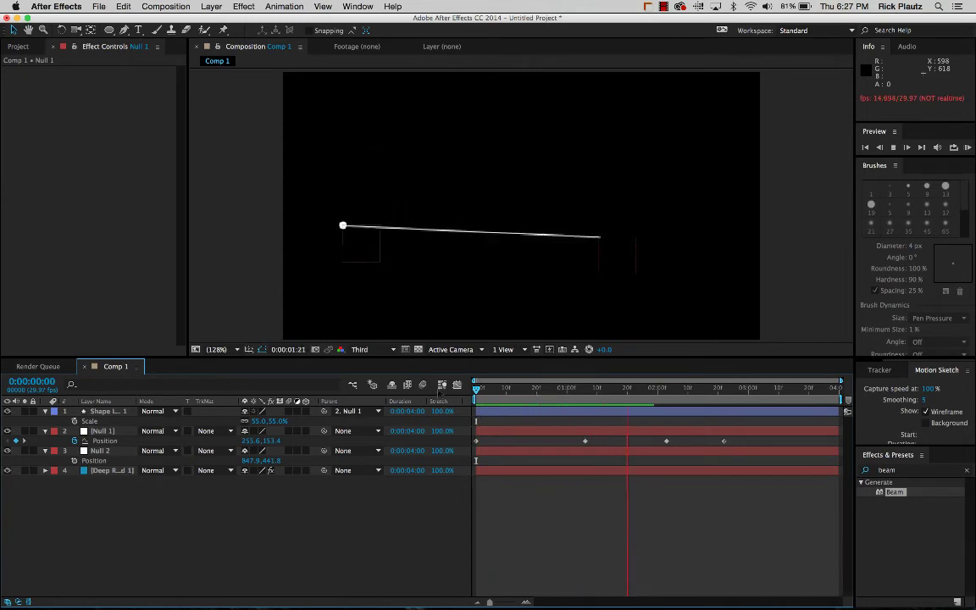
pyautogui.click(362, 348)
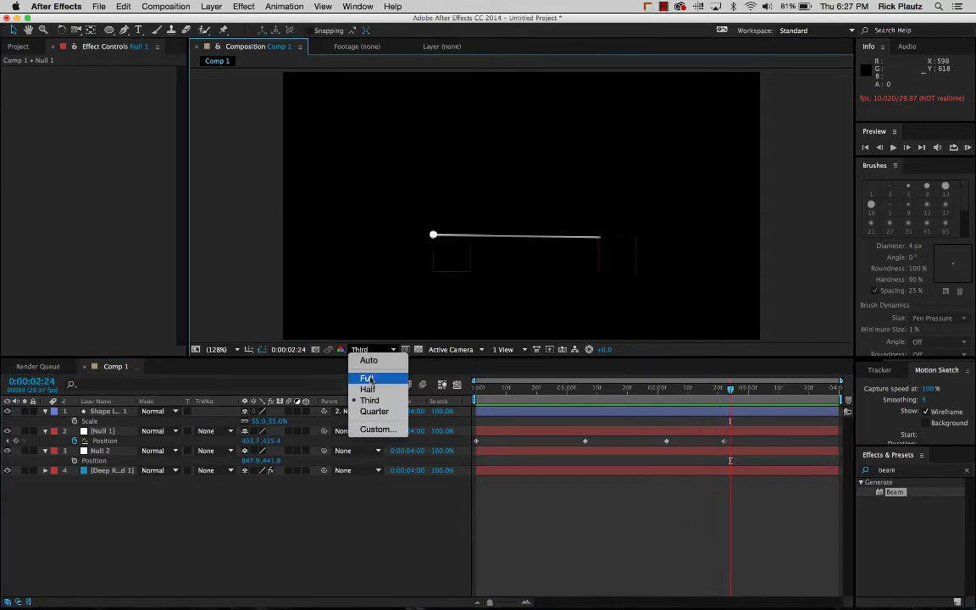
pyautogui.click(367, 379)
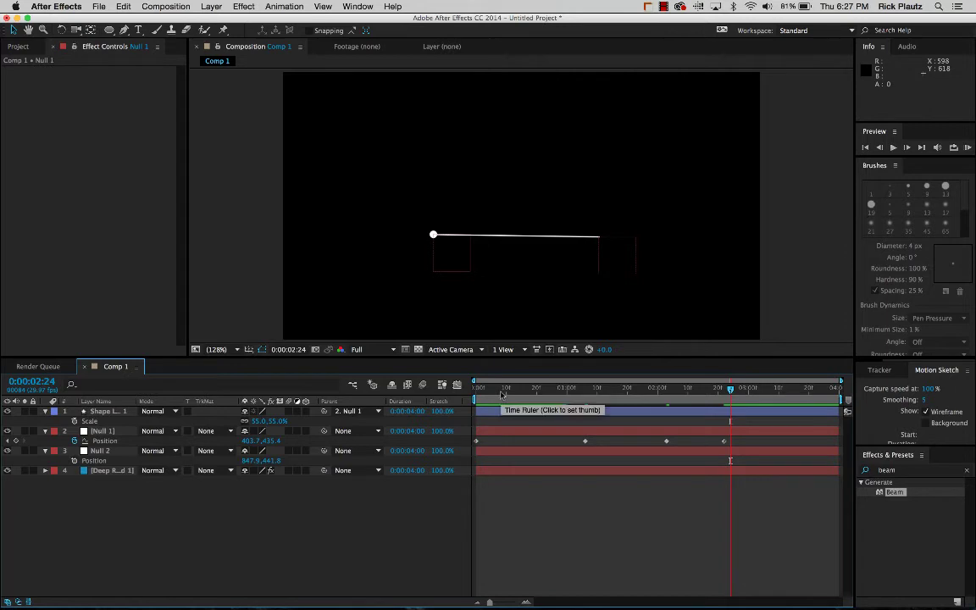
pyautogui.moveTo(501, 395); pyautogui.dragTo(457, 398)
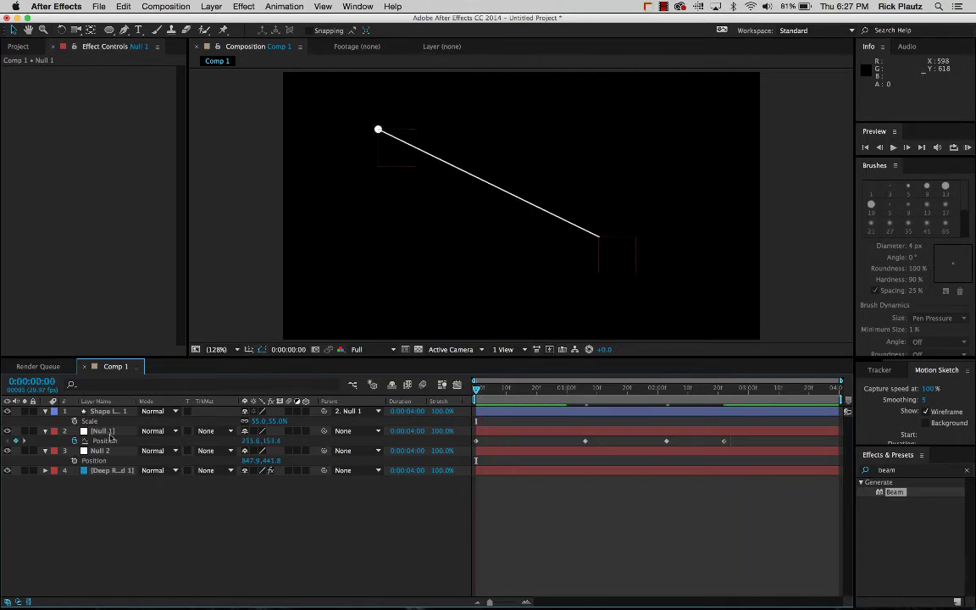
pyautogui.click(105, 431)
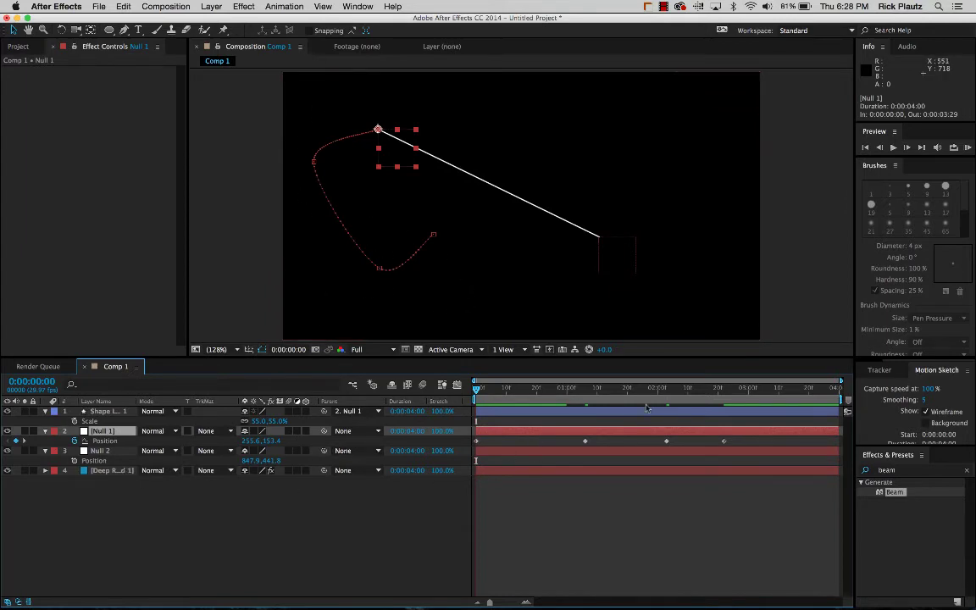
# Duplicate Shape Layer 1, parent the copy to Null 2, and set its Position to 0,0.
pyautogui.click(305, 511)
pyautogui.click(121, 412)
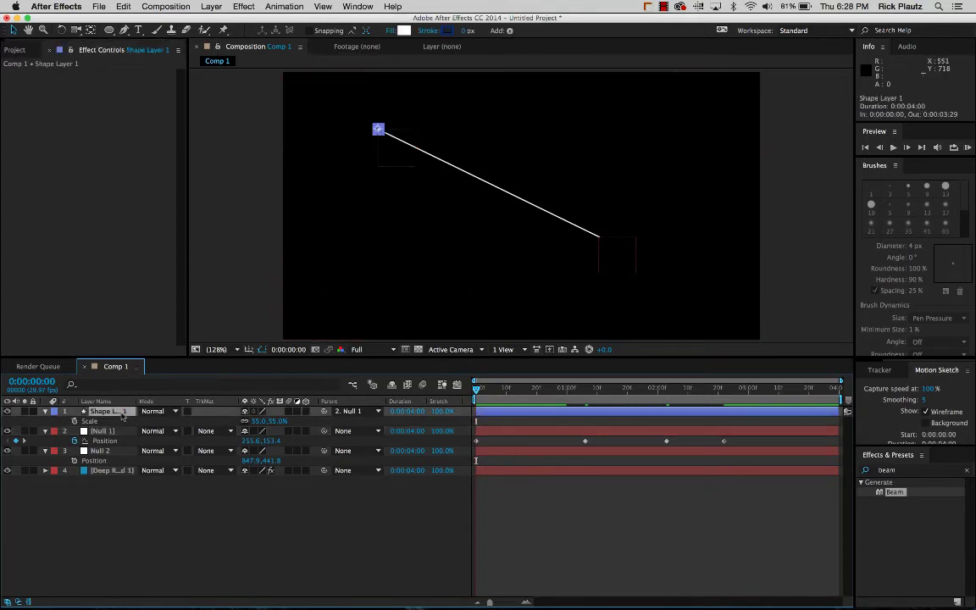
pyautogui.press('super+d')
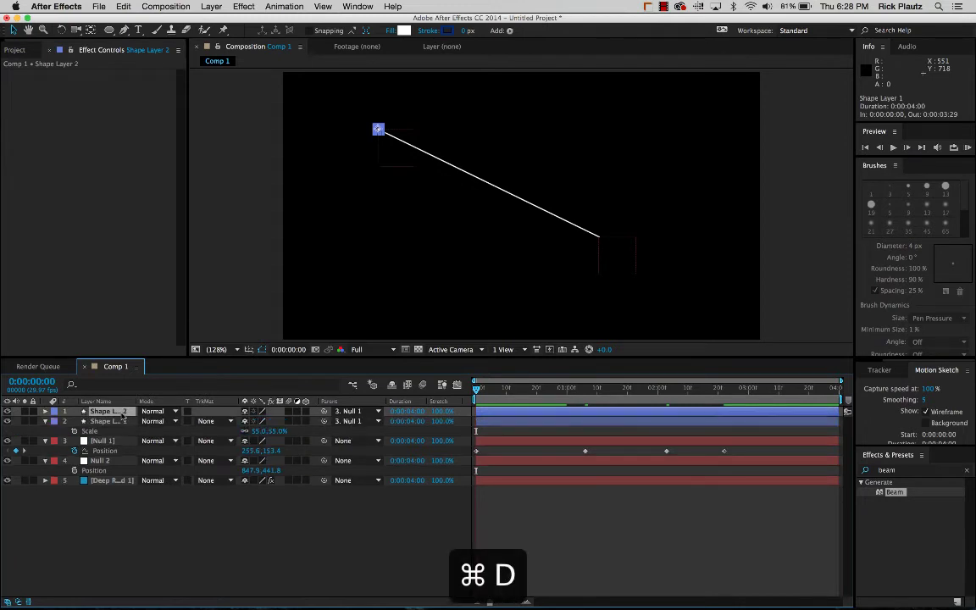
pyautogui.moveTo(323, 421); pyautogui.dragTo(100, 462)
pyautogui.click(119, 413)
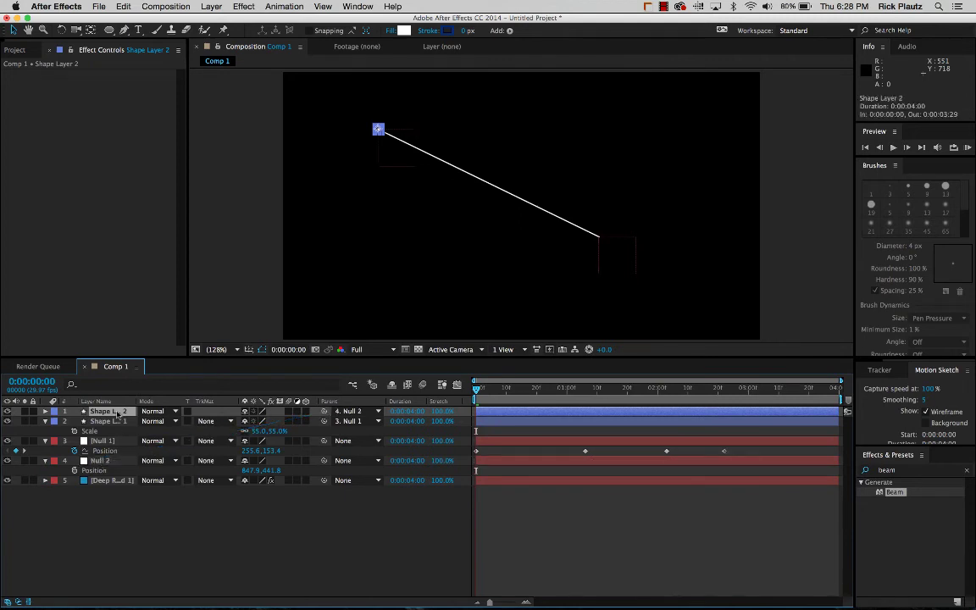
pyautogui.press('p')
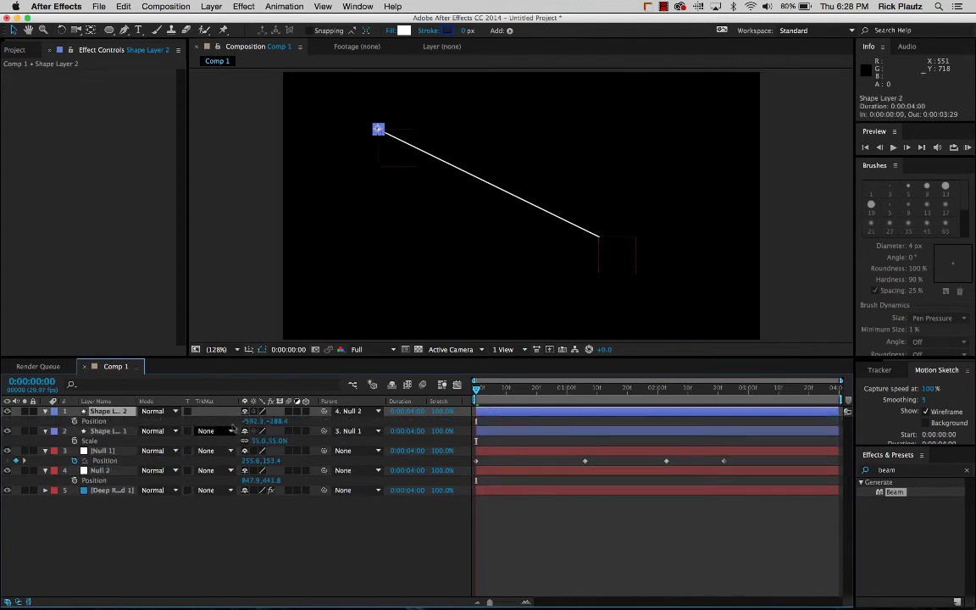
pyautogui.click(254, 421)
pyautogui.press('Tab')
pyautogui.write('0')
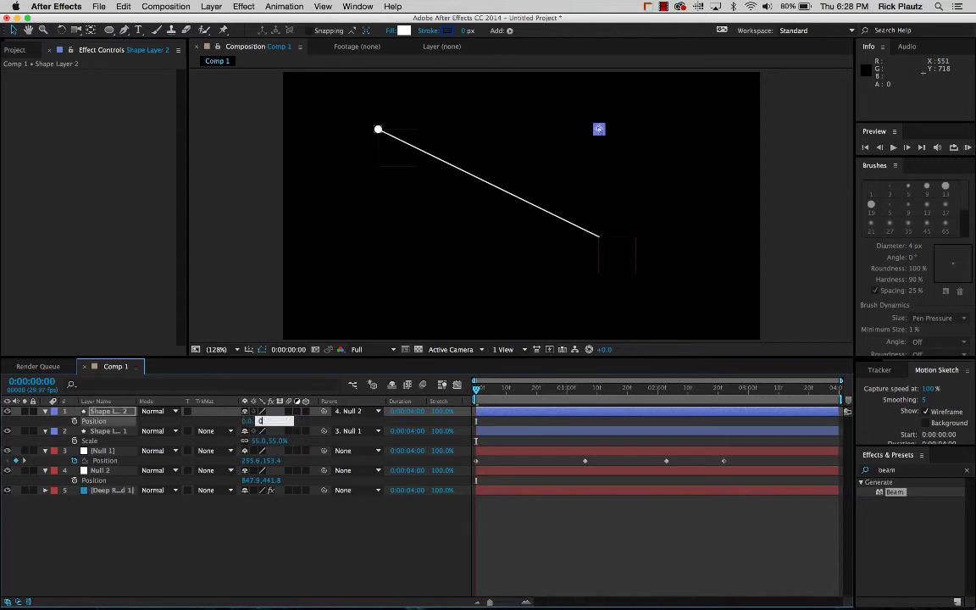
pyautogui.press('Return')
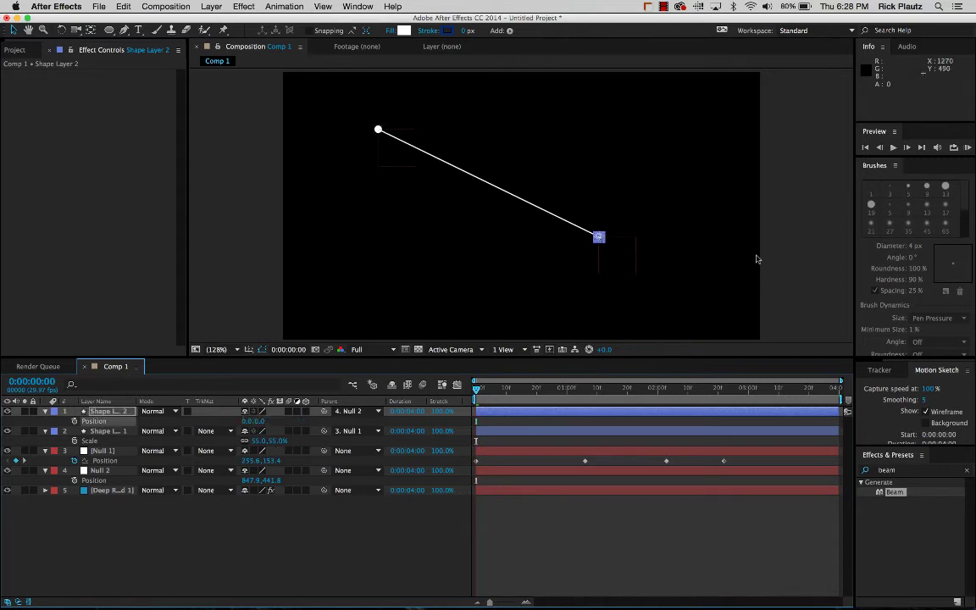
pyautogui.click(627, 536)
# Keyframe Null 2's Position at 1:05 and 2:04 with new spots, then RAM-preview.
pyautogui.click(101, 470)
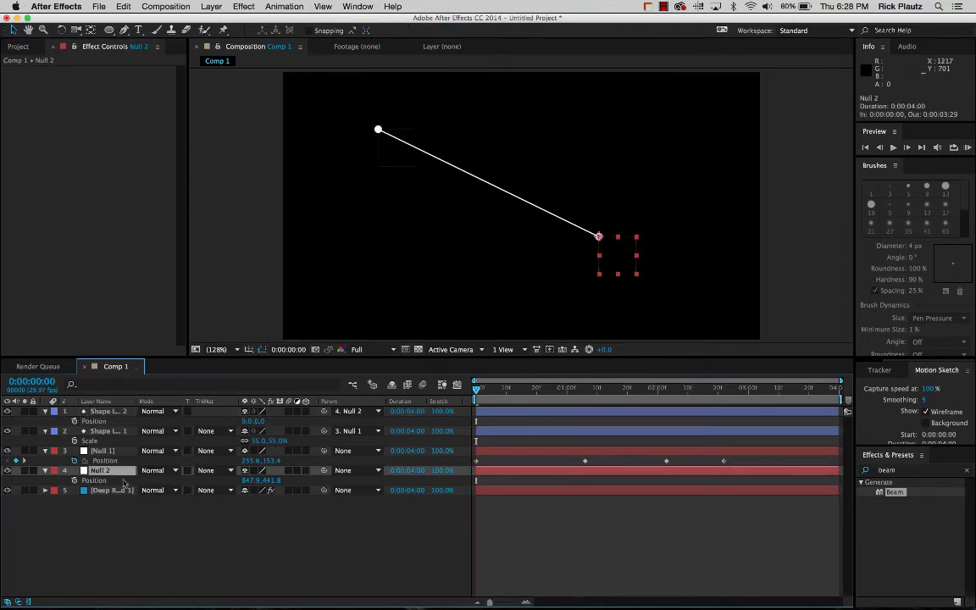
pyautogui.click(74, 480)
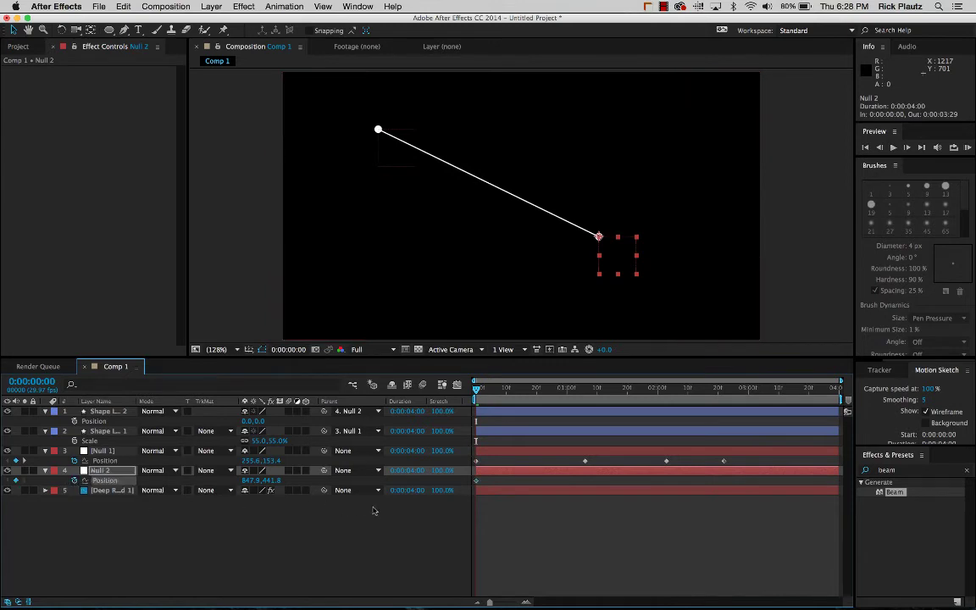
pyautogui.moveTo(479, 391); pyautogui.dragTo(583, 398)
pyautogui.moveTo(599, 237); pyautogui.dragTo(523, 237)
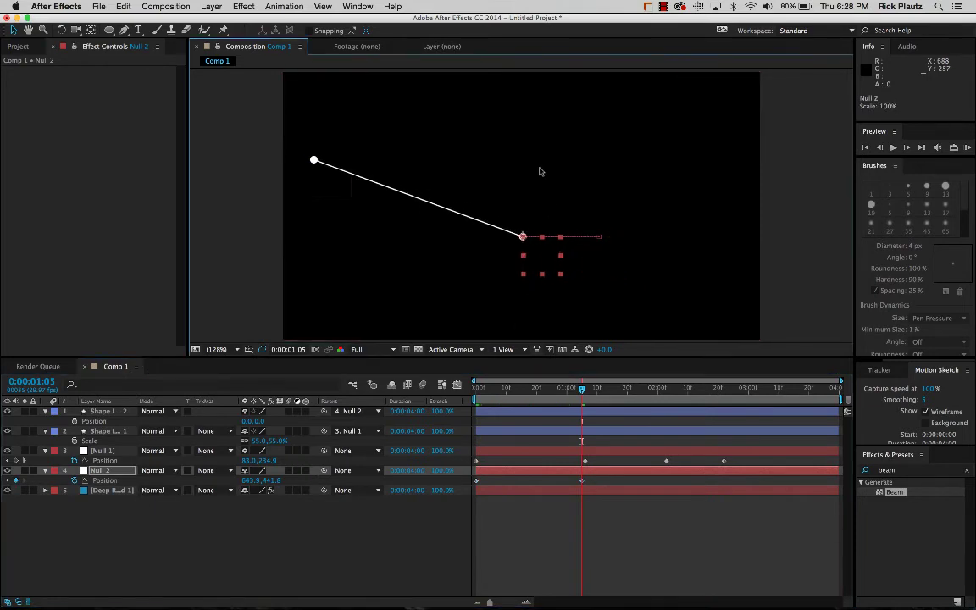
pyautogui.moveTo(523, 237); pyautogui.dragTo(525, 136)
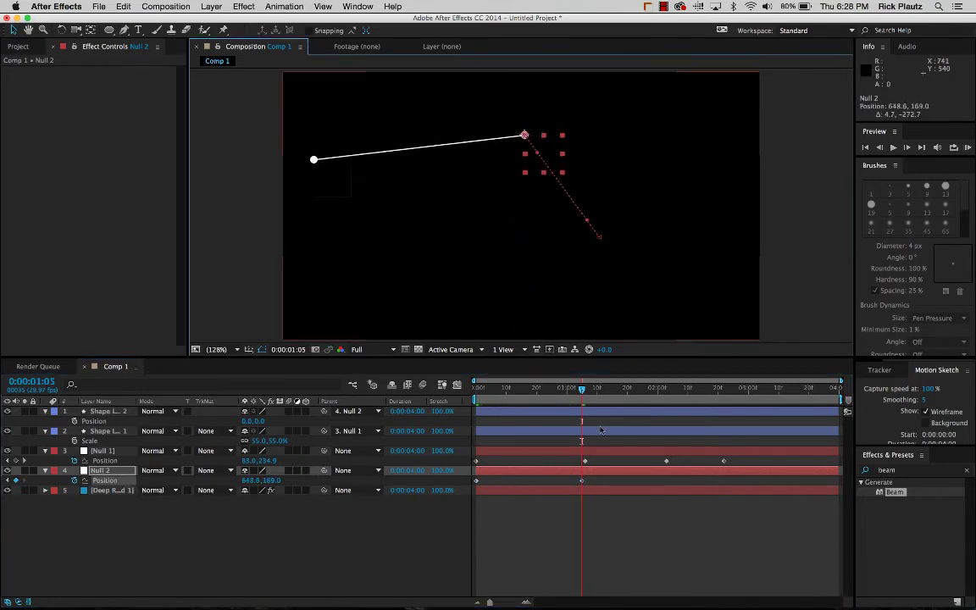
pyautogui.moveTo(531, 388); pyautogui.dragTo(669, 389)
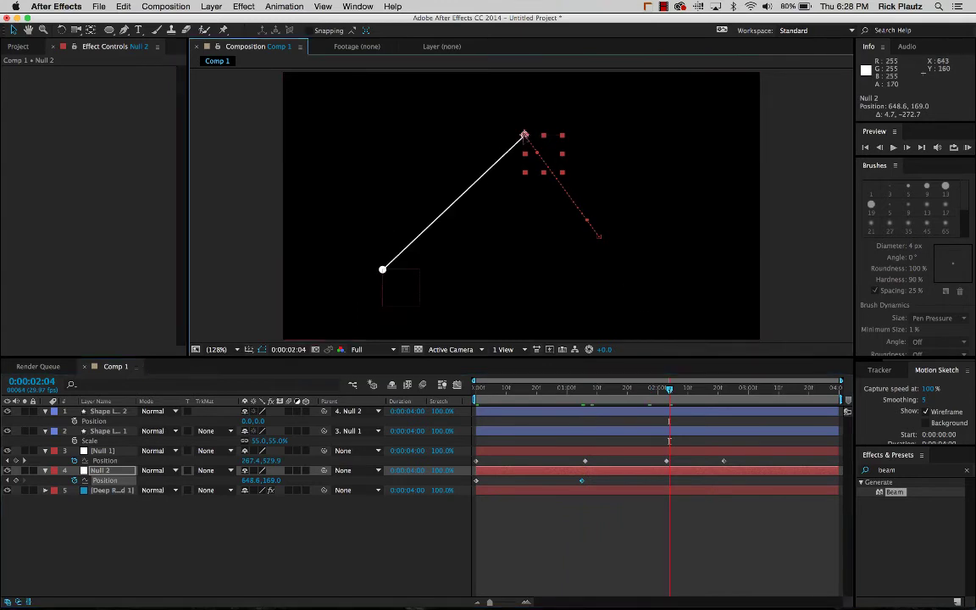
pyautogui.moveTo(524, 136); pyautogui.dragTo(628, 149)
pyautogui.press('space')
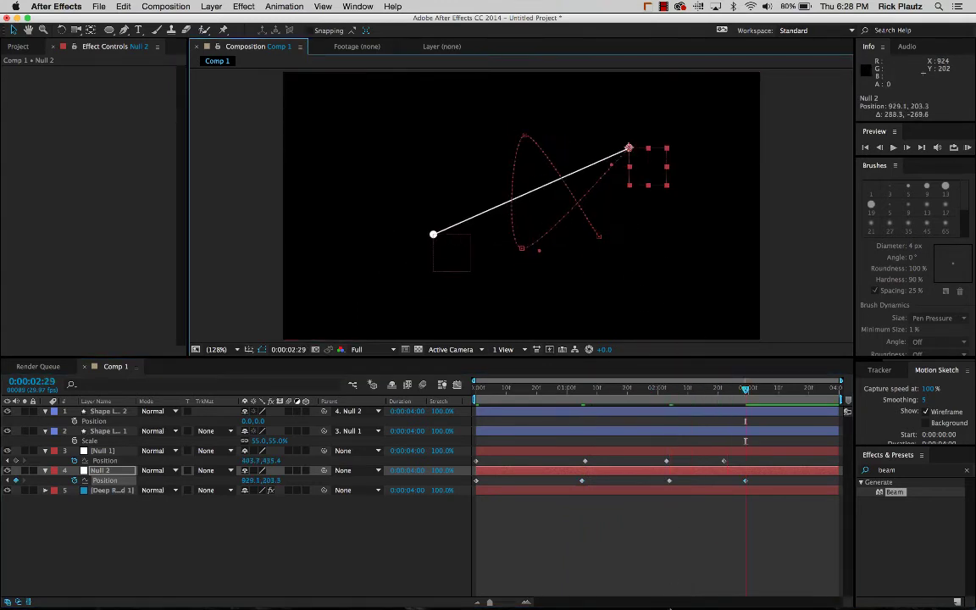
pyautogui.click(675, 560)
pyautogui.hotkey('ctrl', '0')
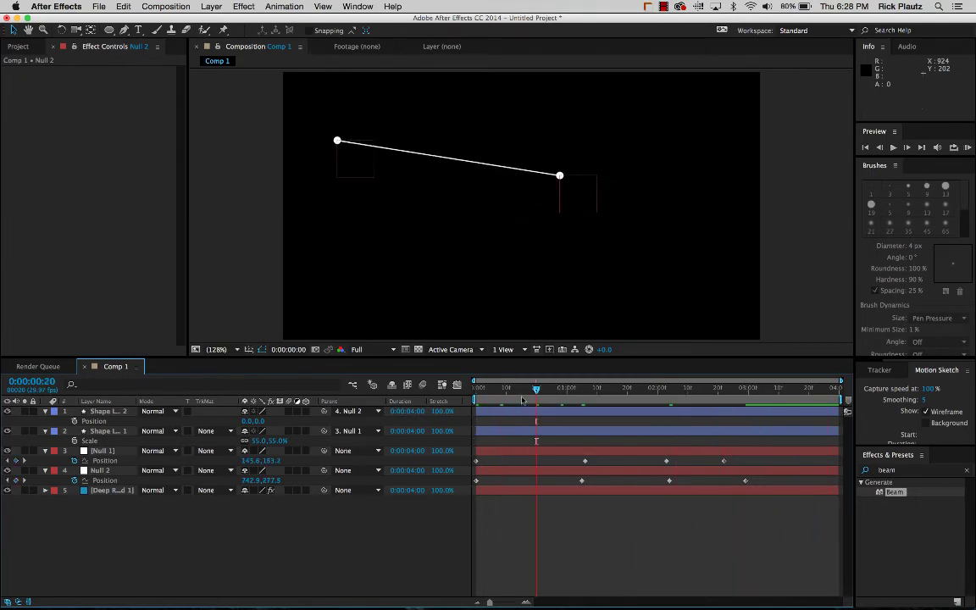
# Stop the preview, go to frame 0, and delete all of Null 2's position keyframes.
pyautogui.press('space')
pyautogui.press('Home')
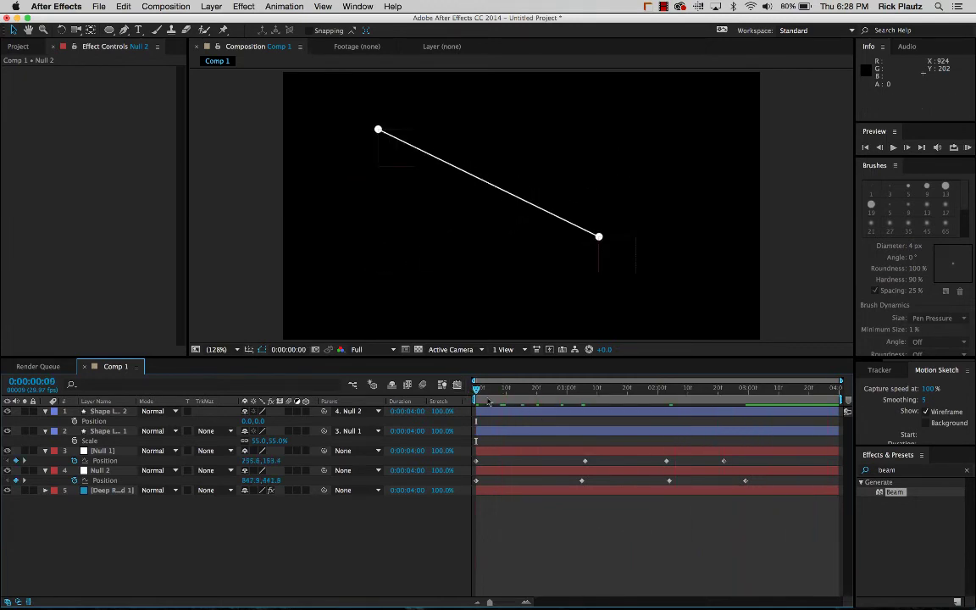
pyautogui.click(74, 480)
# Play and RAM-preview the animation, then return to the first frame.
pyautogui.press('space')
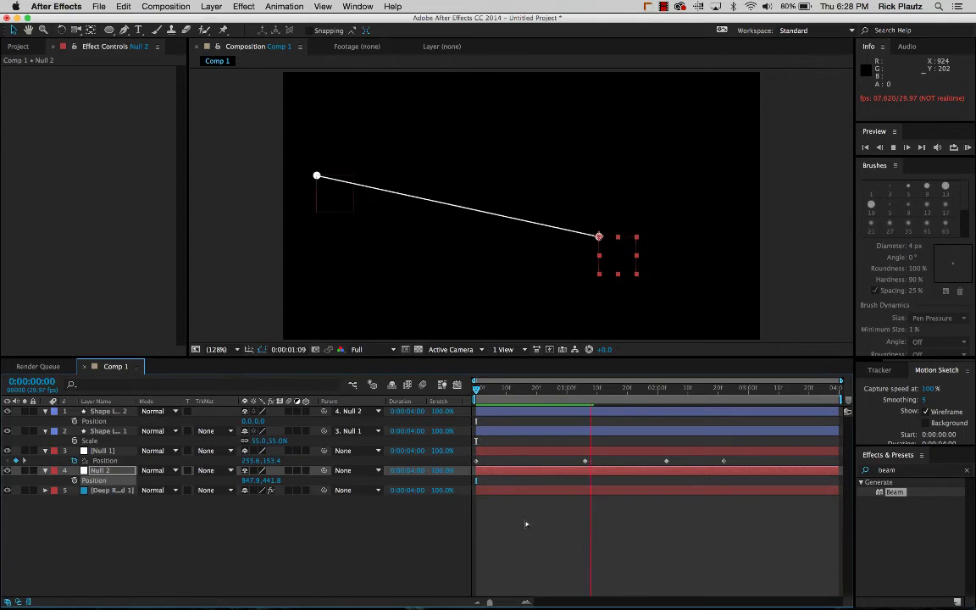
pyautogui.press('space')
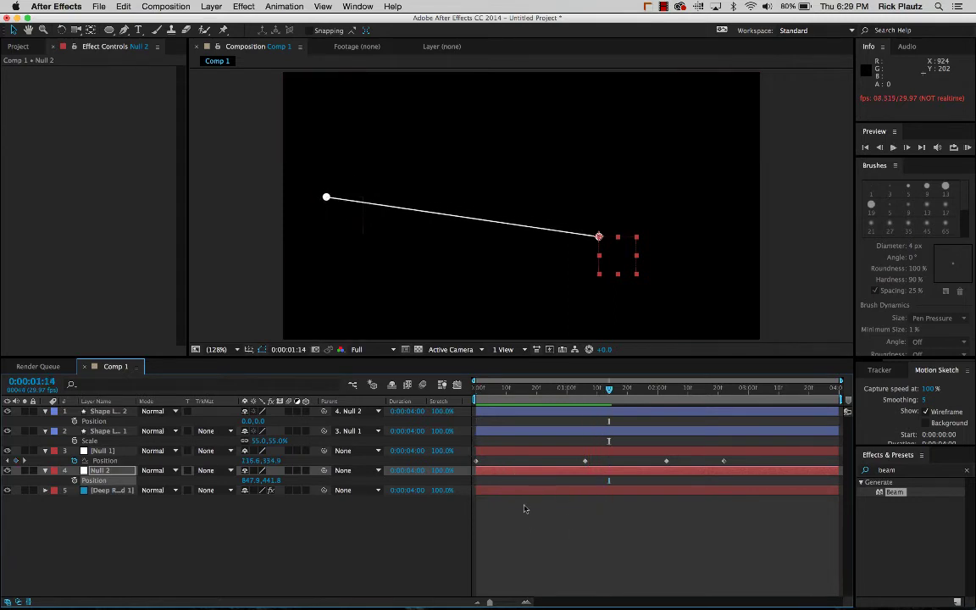
pyautogui.press('Home')
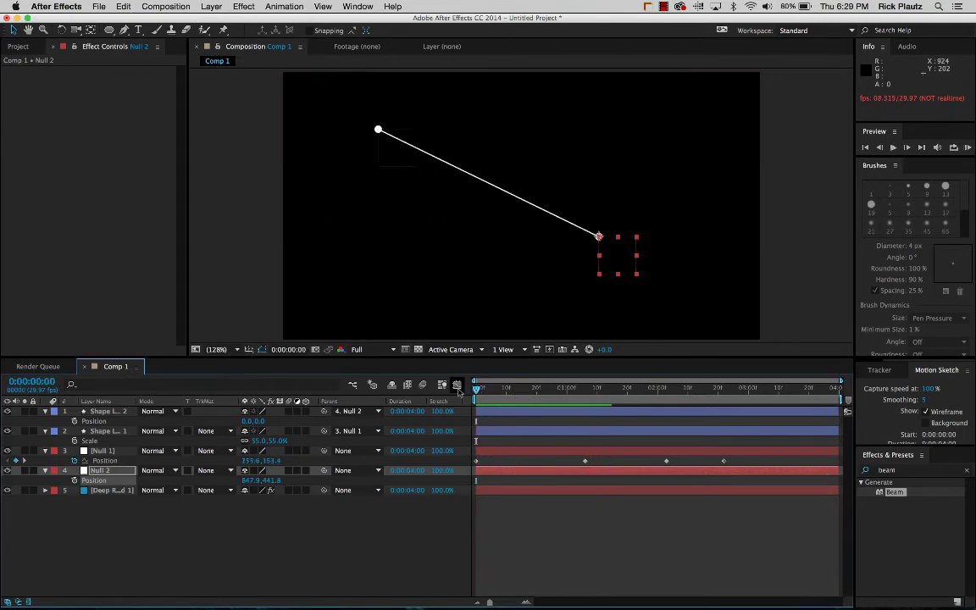
pyautogui.hotkey('ctrl', '0')
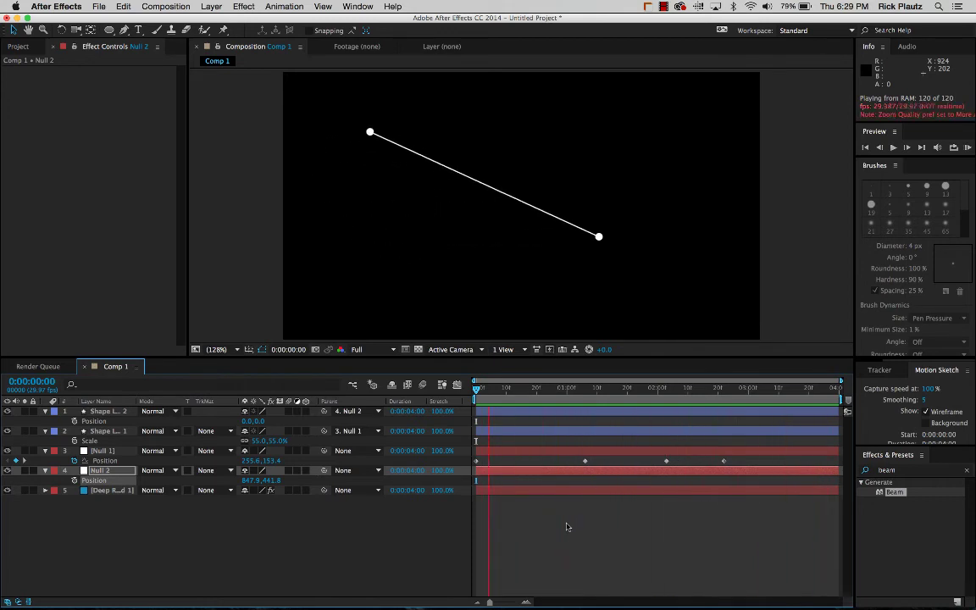
pyautogui.press('space')
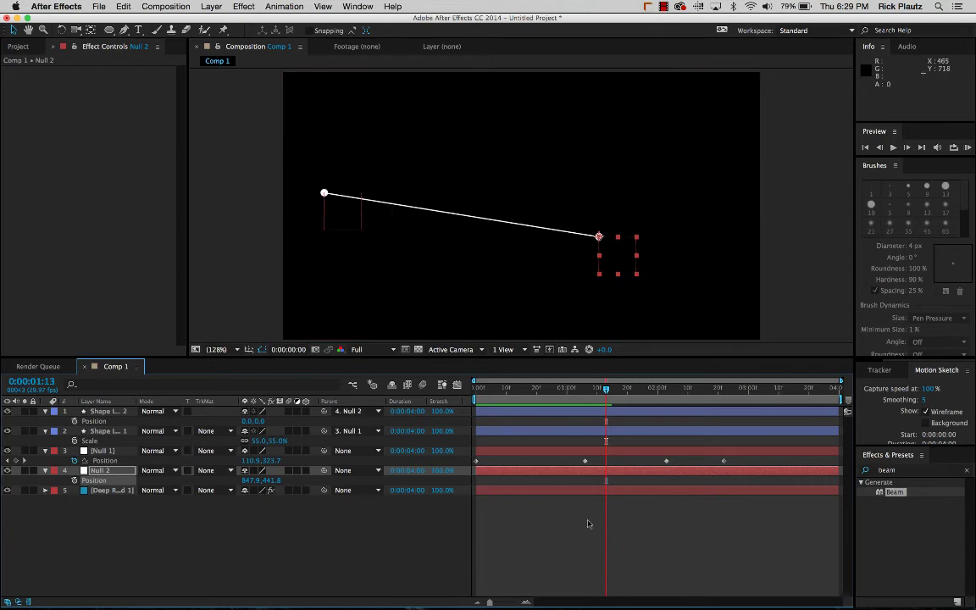
pyautogui.press('Home')
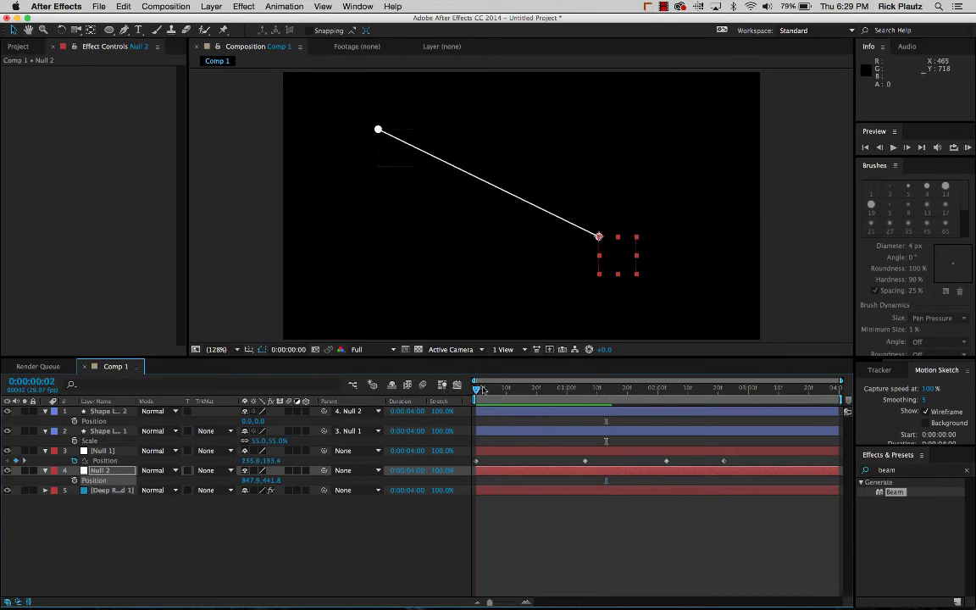
pyautogui.moveTo(483, 388); pyautogui.dragTo(476, 389)
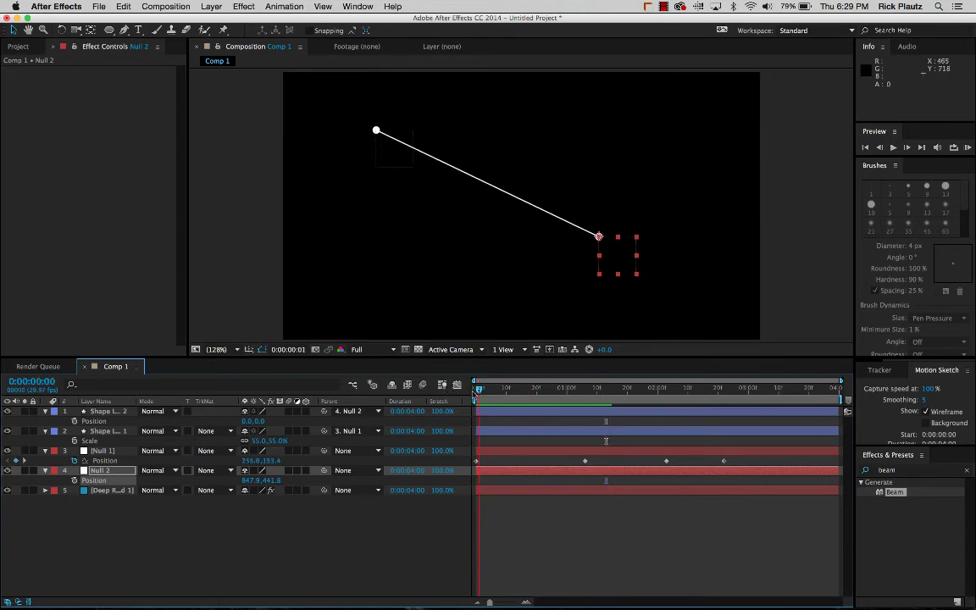
pyautogui.click(270, 237)
# Create a 'some text' layer, shrink it to 105 px, and place it beside the upper dot.
pyautogui.click(138, 30)
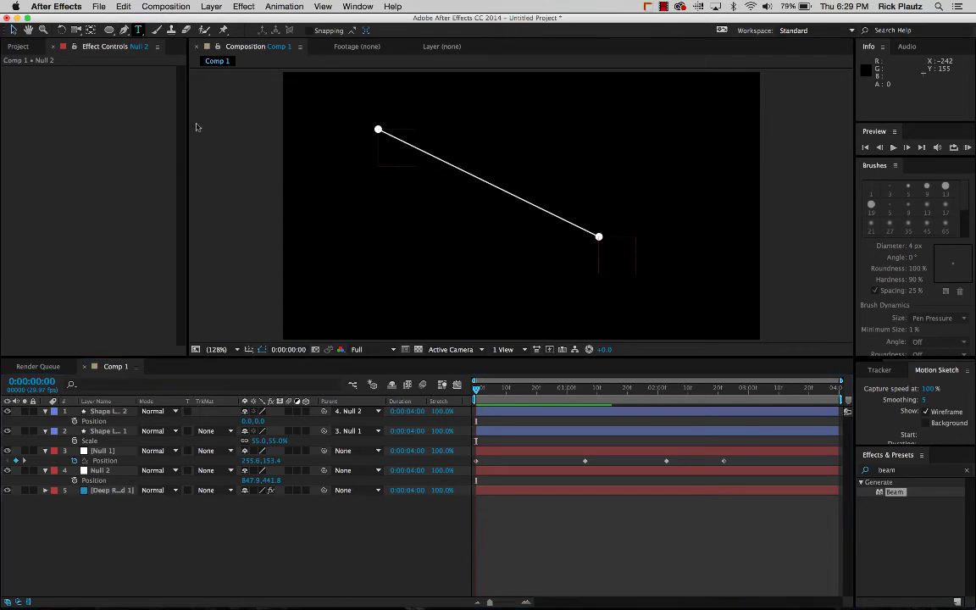
pyautogui.click(451, 158)
pyautogui.write('some text')
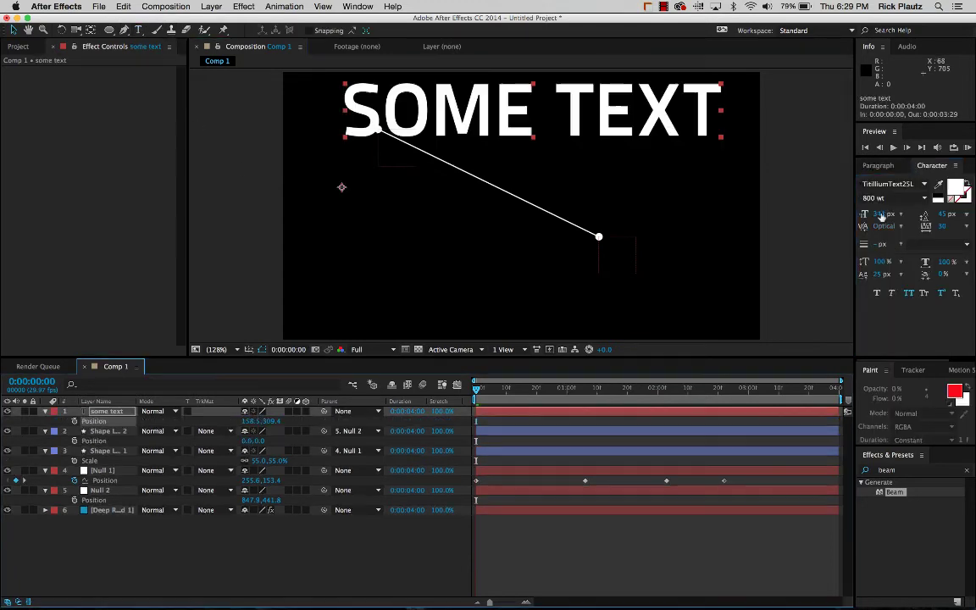
pyautogui.moveTo(879, 213); pyautogui.dragTo(747, 218)
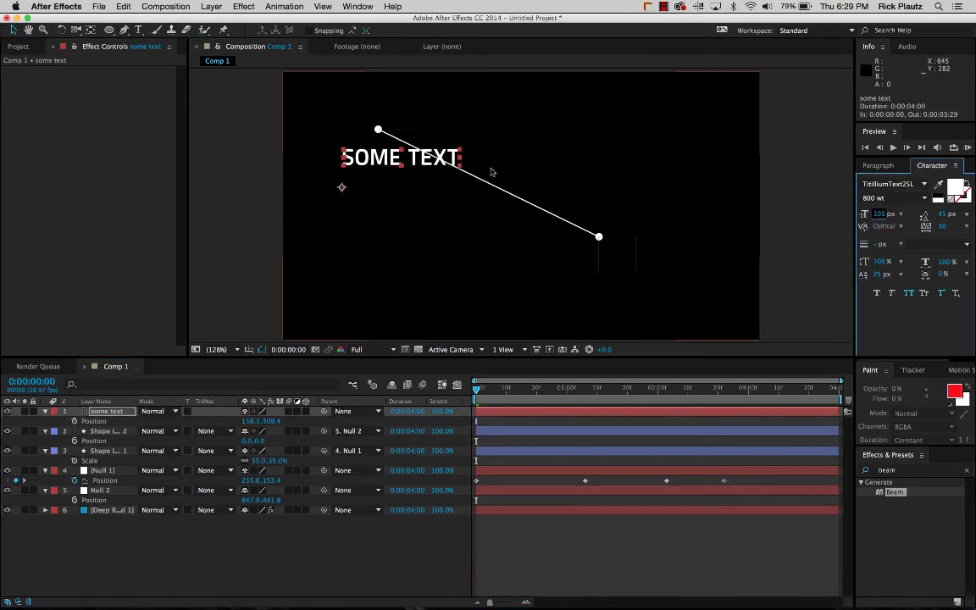
pyautogui.moveTo(437, 161); pyautogui.dragTo(474, 119)
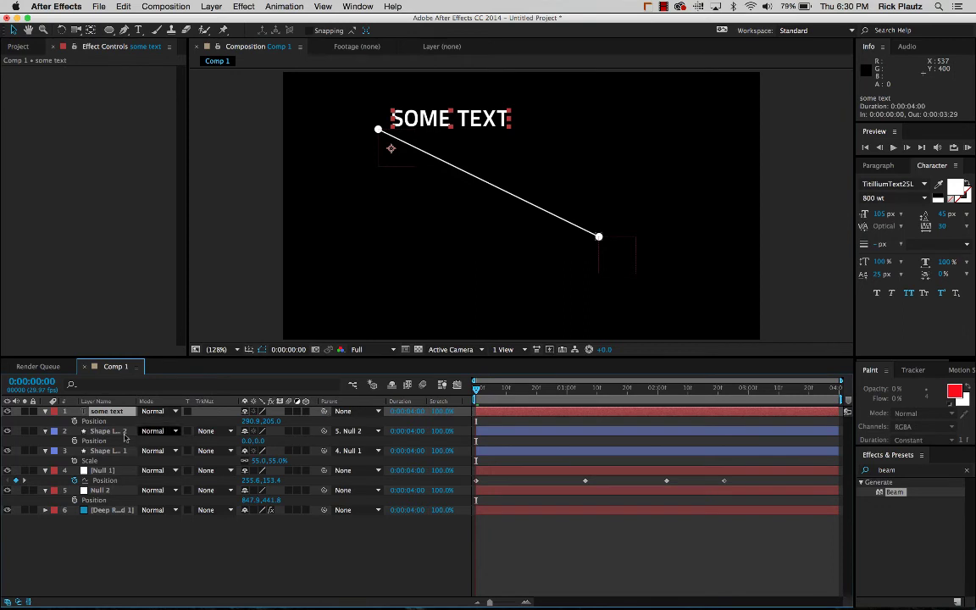
# Parent the text layer to Null 1 and RAM-preview the animation.
pyautogui.click(111, 470)
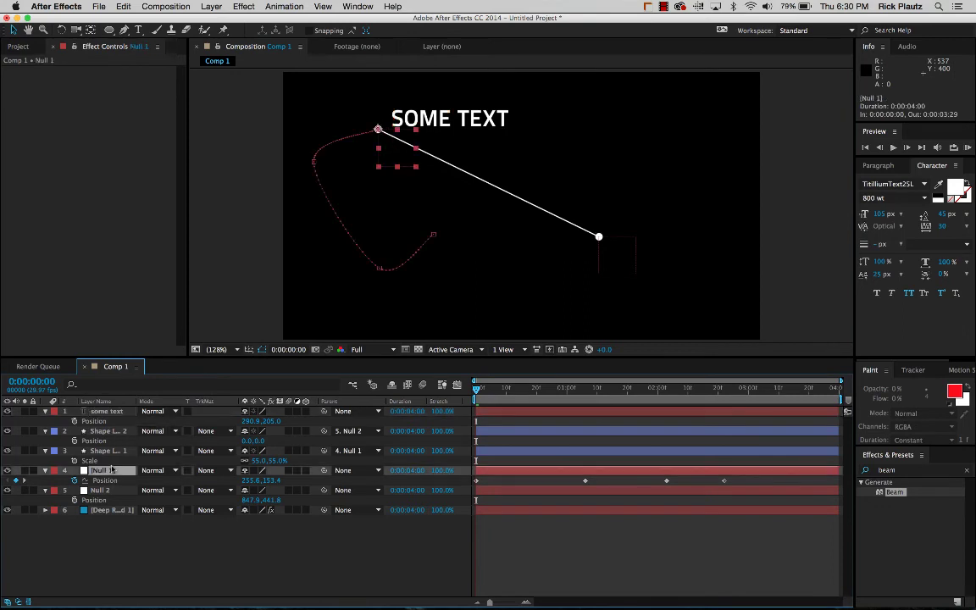
pyautogui.moveTo(323, 411); pyautogui.dragTo(85, 467)
pyautogui.click(547, 539)
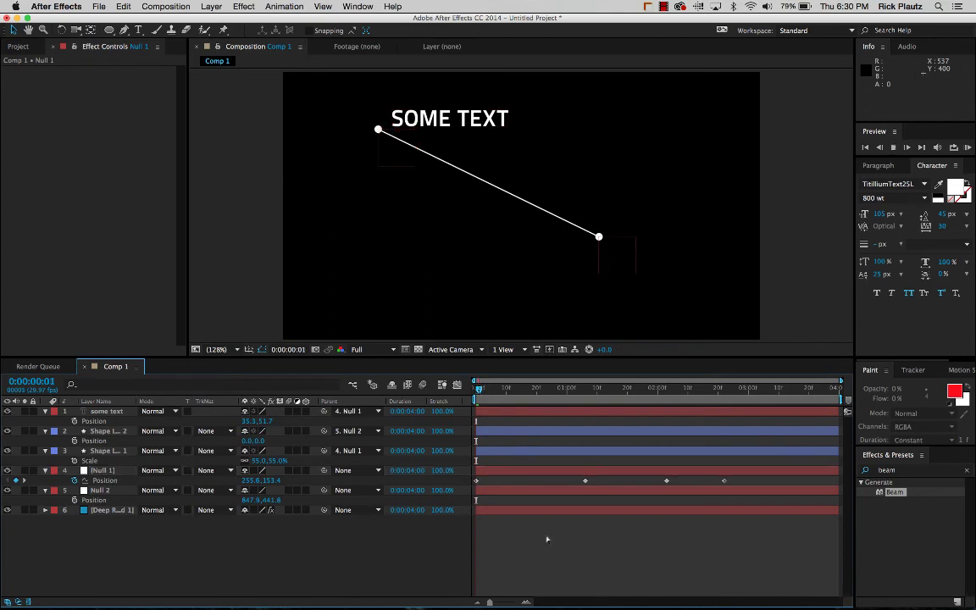
pyautogui.press('space')
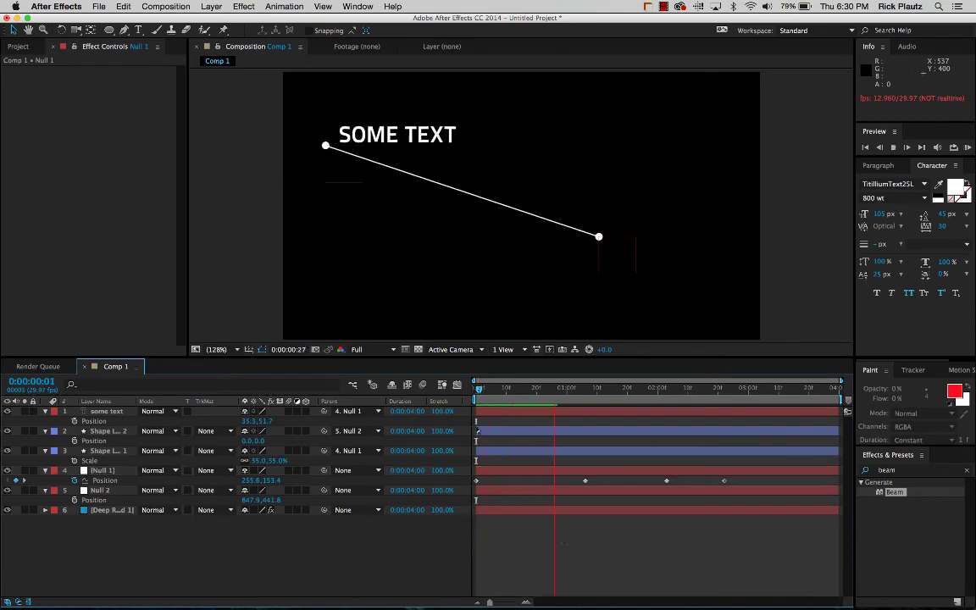
pyautogui.hotkey('ctrl', '0')
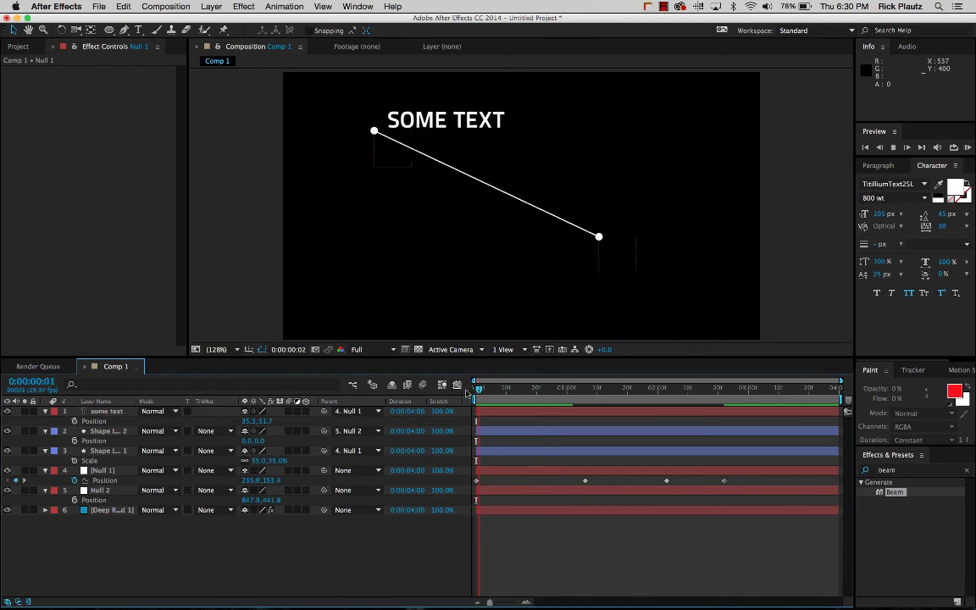
pyautogui.press('space')
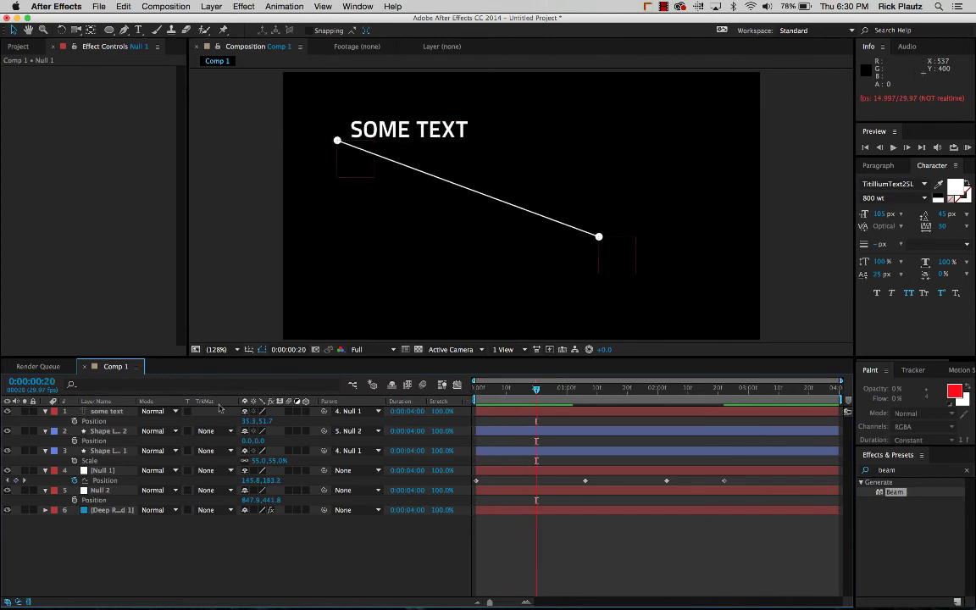
# Test the Beam's Length and Time values, then duplicate the Beam solid and add null 3.
pyautogui.click(478, 507)
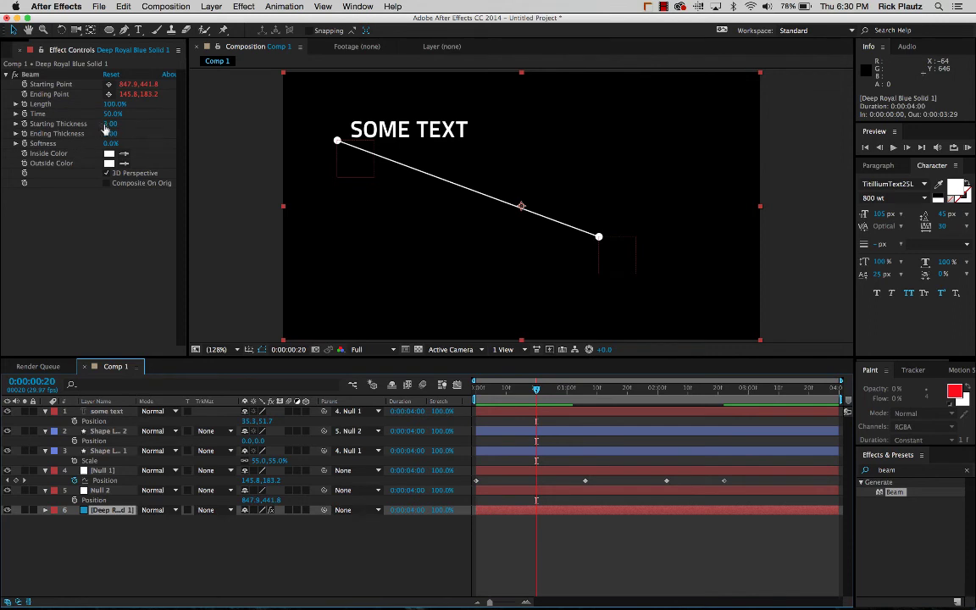
pyautogui.moveTo(111, 103); pyautogui.dragTo(100, 124)
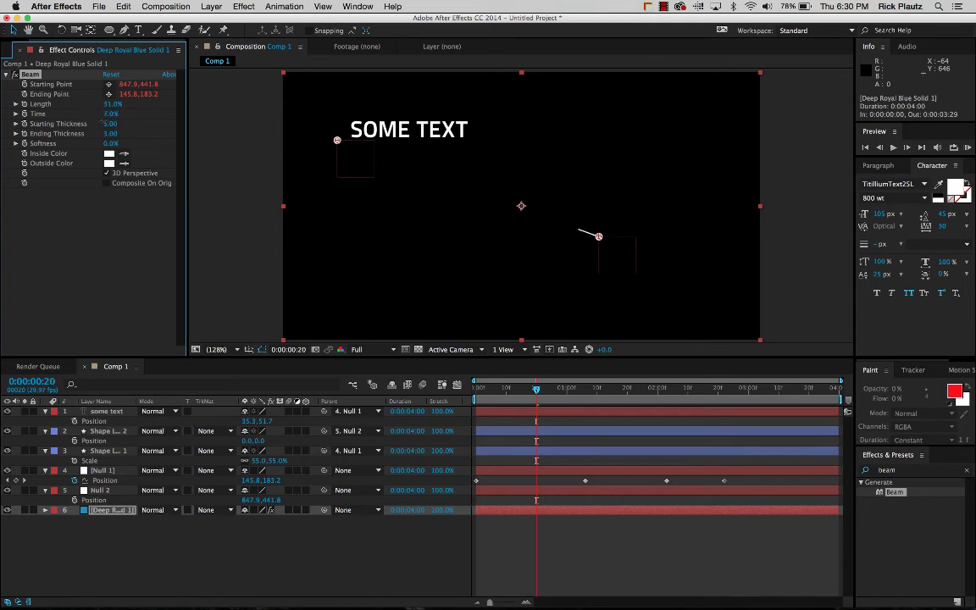
pyautogui.moveTo(127, 125); pyautogui.dragTo(156, 130)
pyautogui.moveTo(108, 121); pyautogui.dragTo(64, 115)
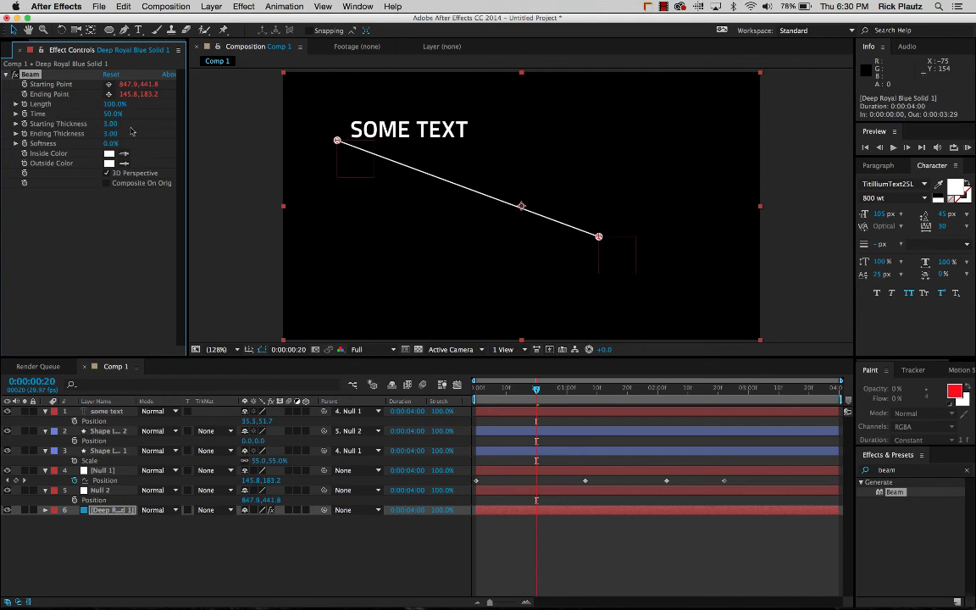
pyautogui.press('super+d')
pyautogui.press('super+alt+shift+y')
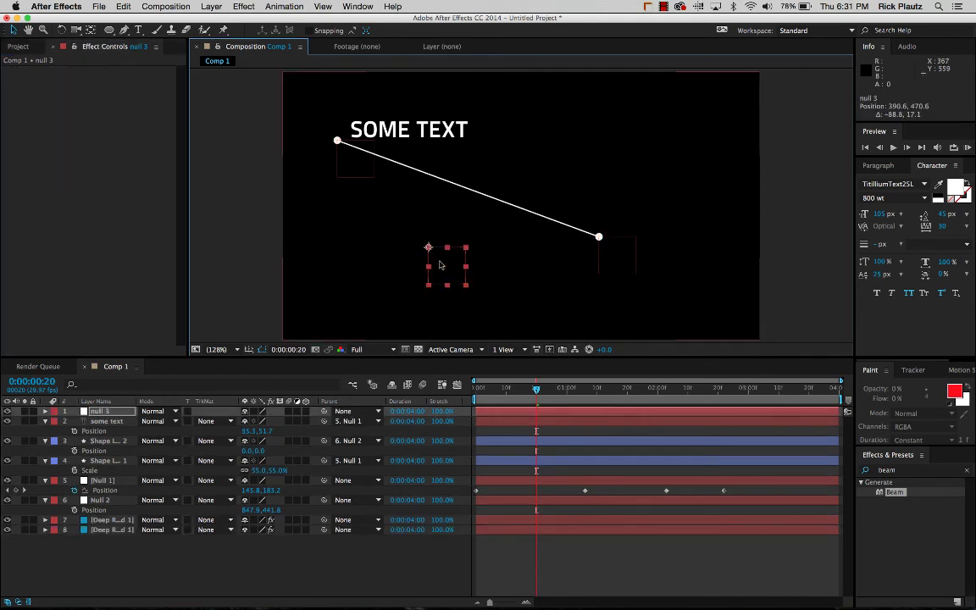
# Expand the copied solid's Beam effect to show its Starting and Ending Point expressions, enlarging the timeline.
pyautogui.click(111, 520)
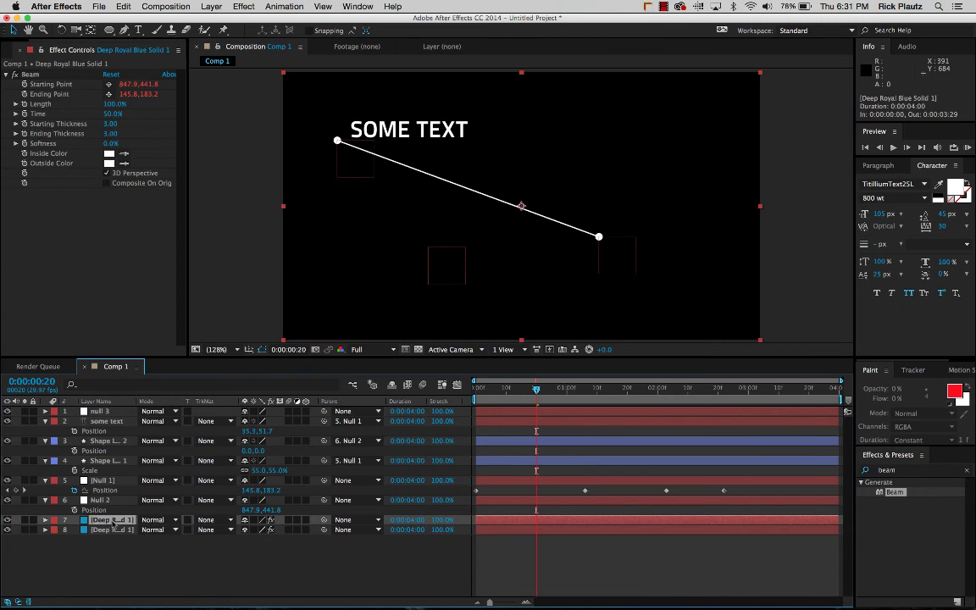
pyautogui.click(45, 521)
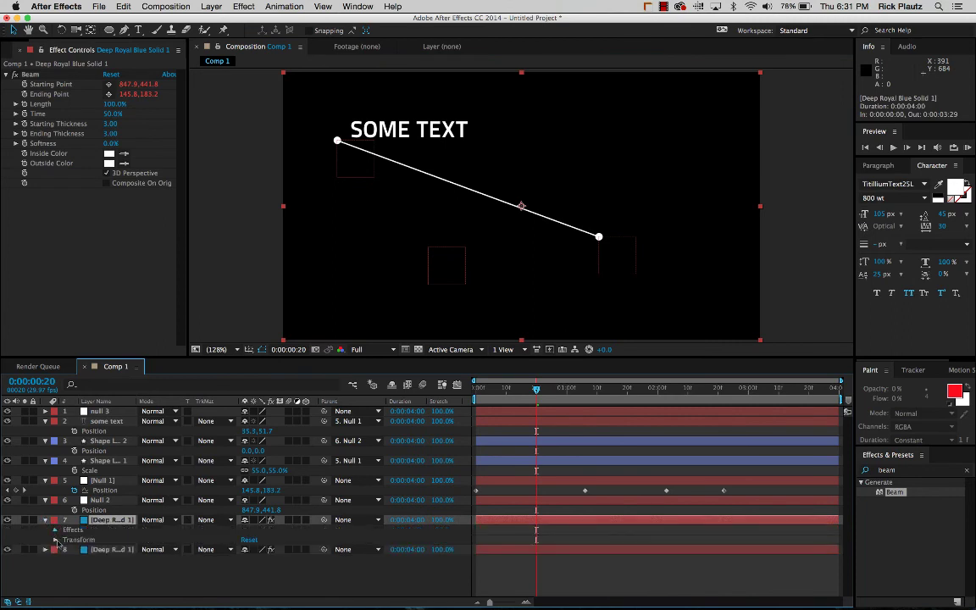
pyautogui.click(65, 540)
pyautogui.scroll(-2, 136, 525)
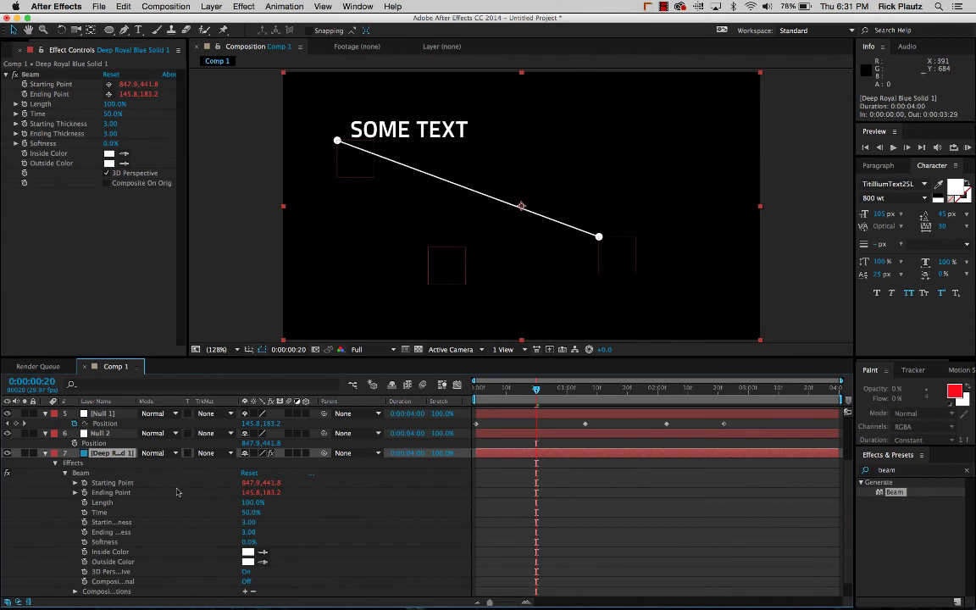
pyautogui.click(75, 482)
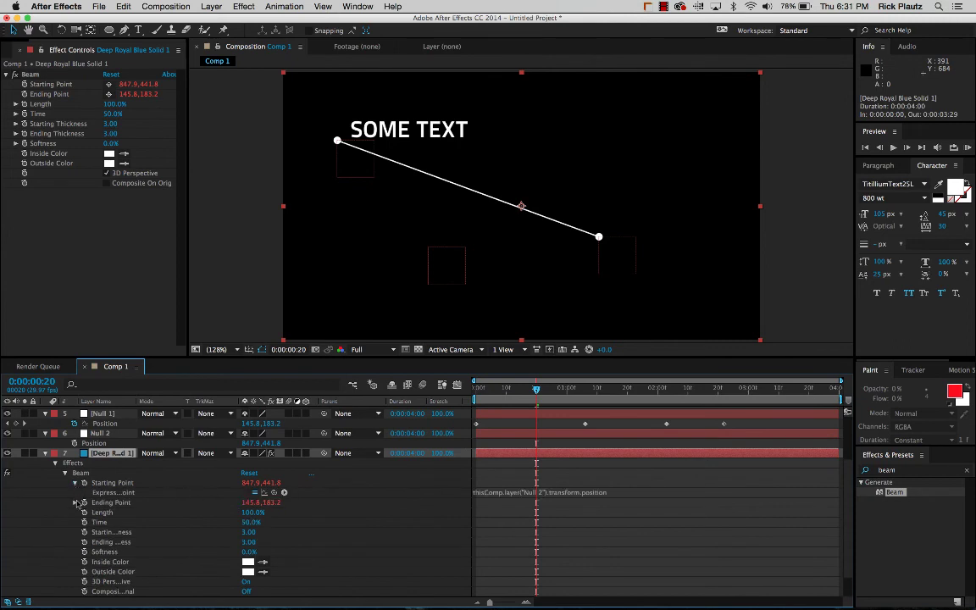
pyautogui.click(74, 502)
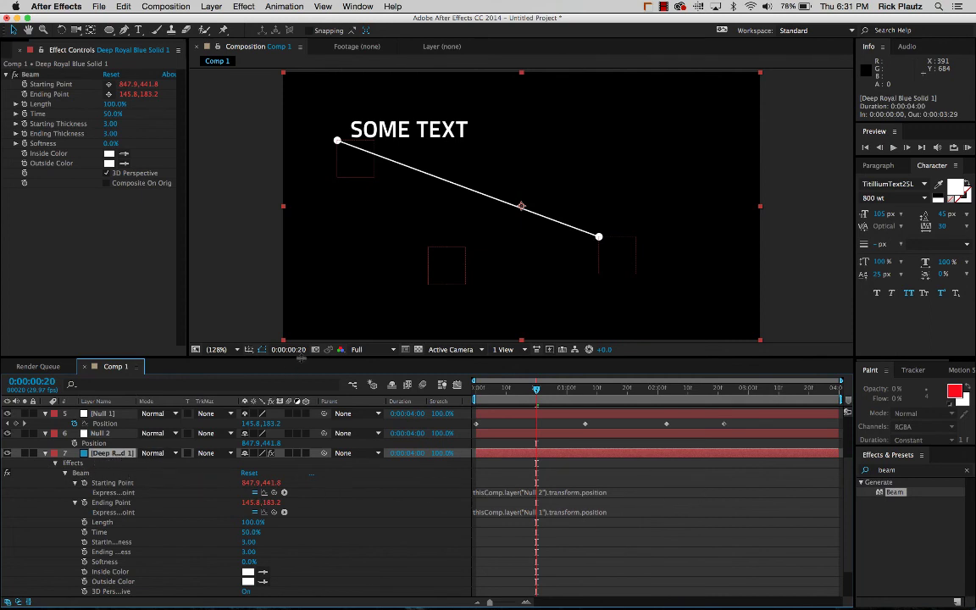
pyautogui.moveTo(289, 358); pyautogui.dragTo(289, 340)
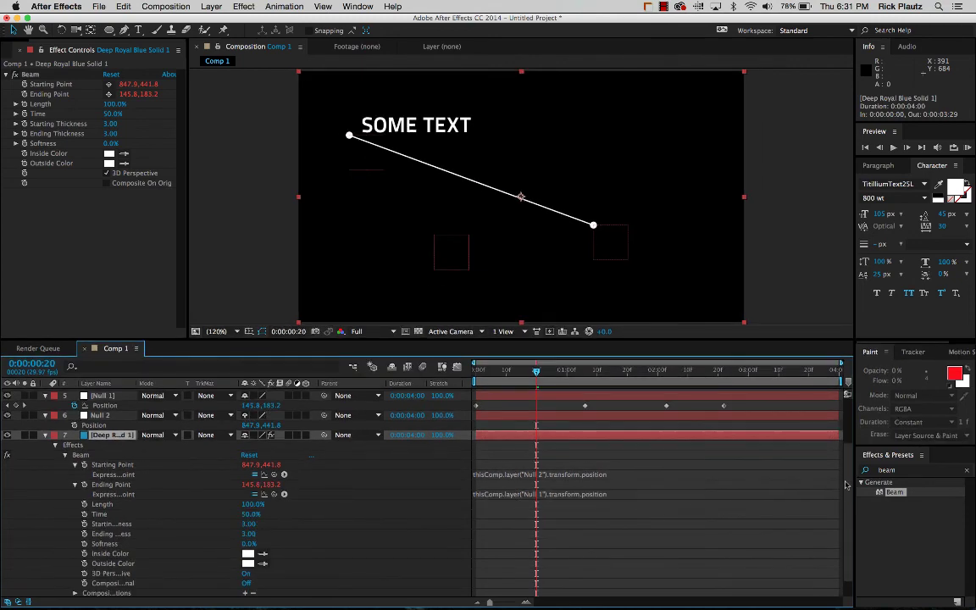
pyautogui.scroll(3, 762, 436)
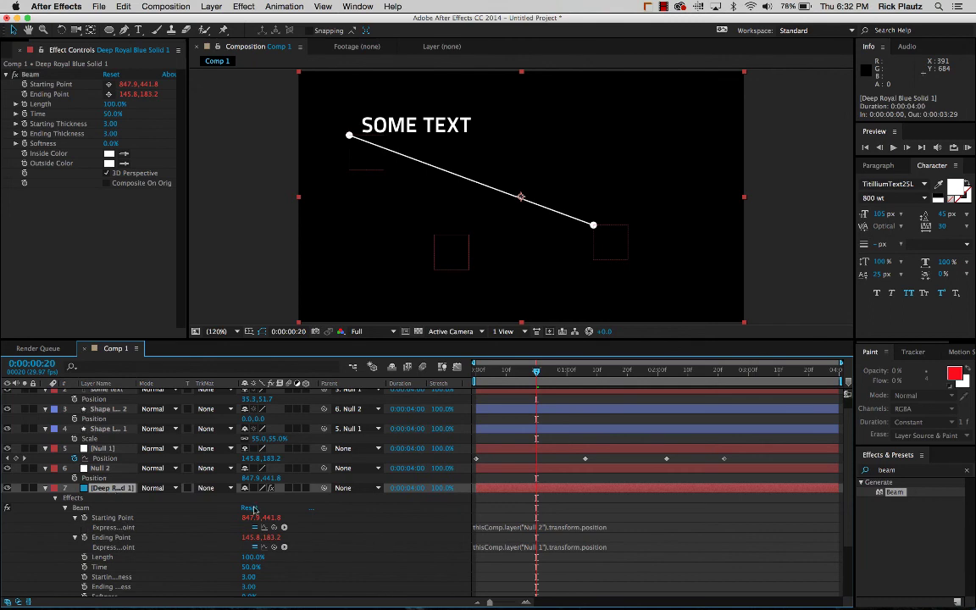
pyautogui.scroll(1, 763, 428)
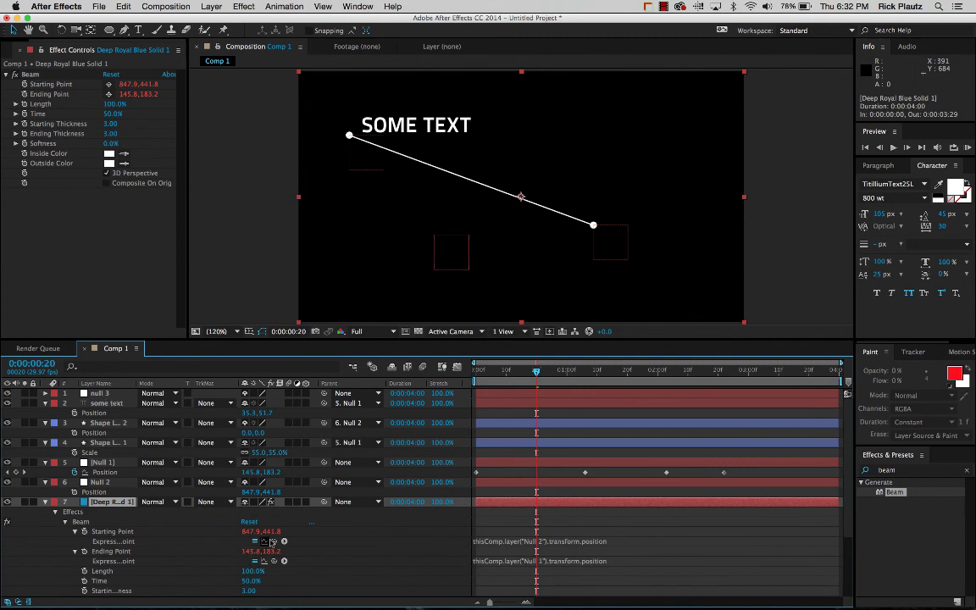
# Link the duplicate Beam's Starting Point expression to null 3's Position, drawing a second white line.
pyautogui.moveTo(274, 542); pyautogui.dragTo(94, 492)
pyautogui.click(102, 393)
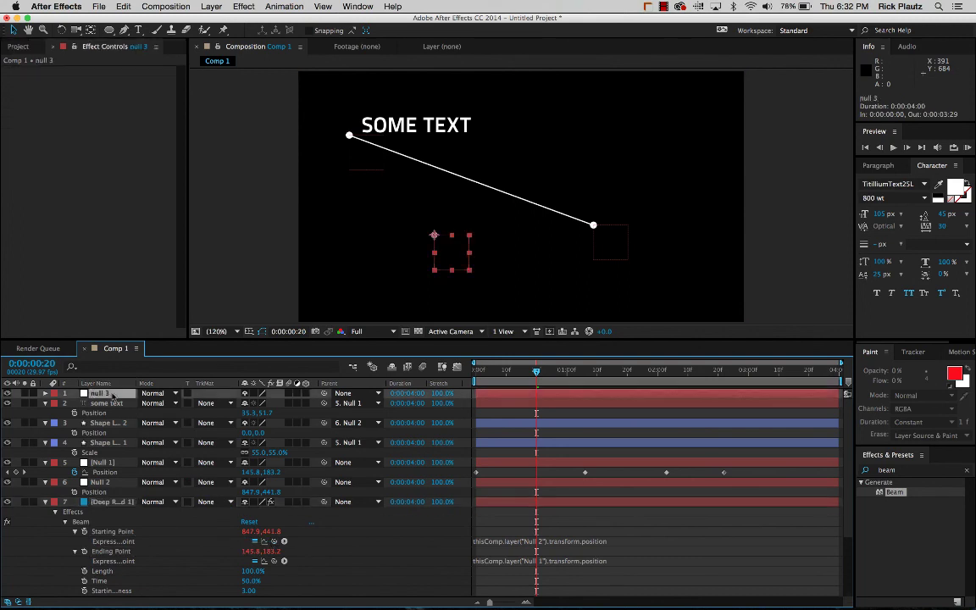
pyautogui.press('p')
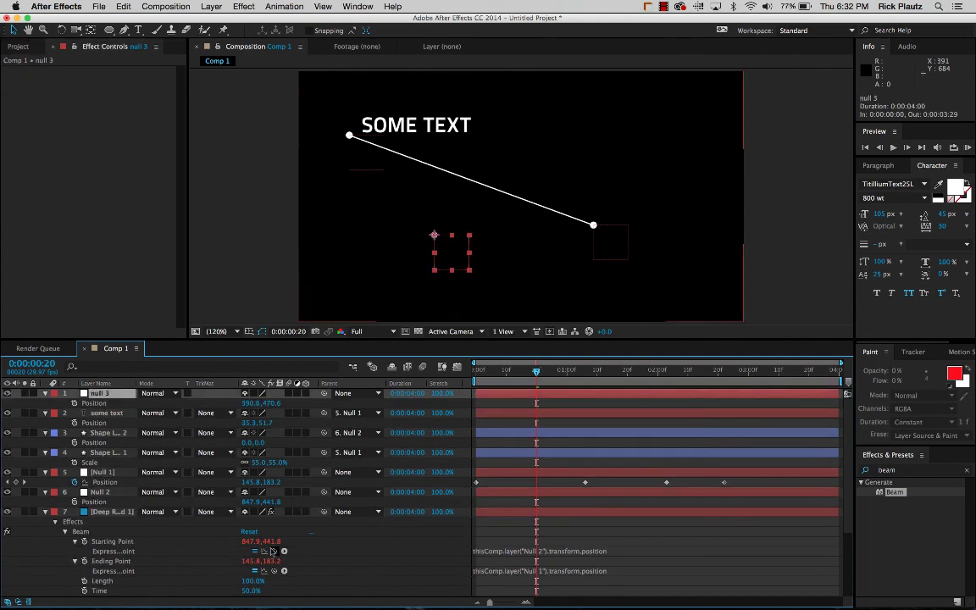
pyautogui.moveTo(273, 551); pyautogui.dragTo(102, 406)
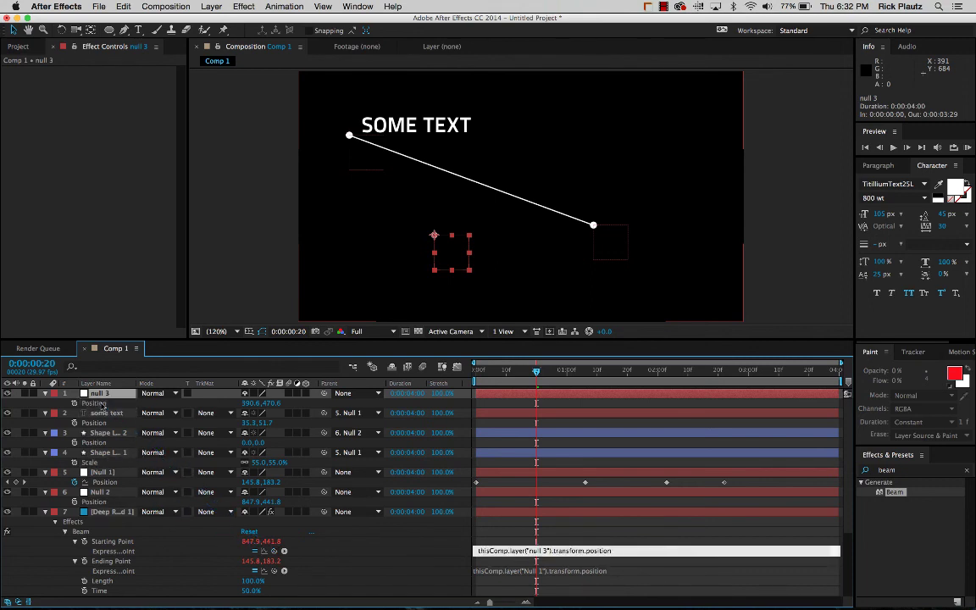
pyautogui.click(381, 498)
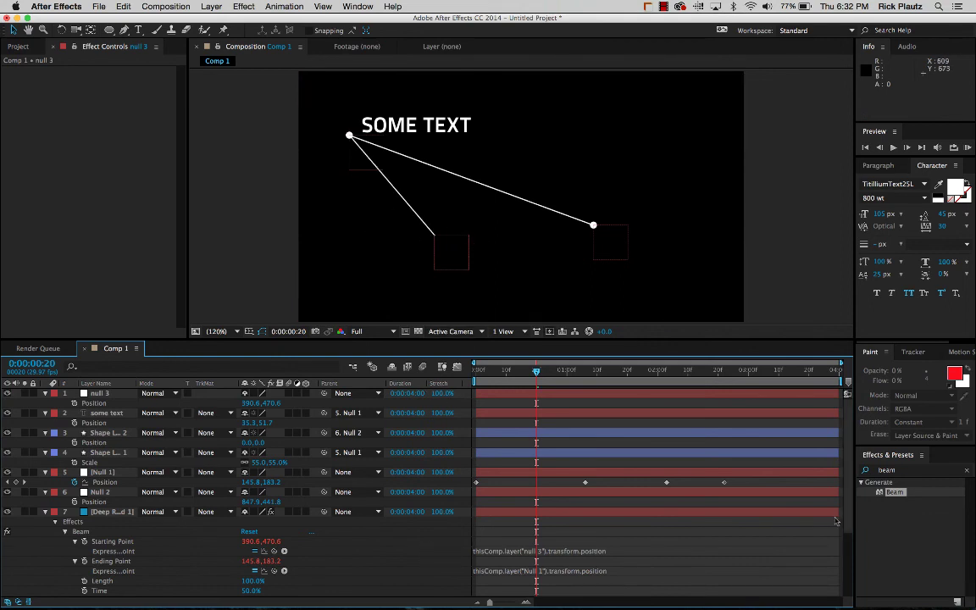
# Duplicate the Shape Layer 2 end dot, parent the copy to null 3, and set its Position to 0,0.
pyautogui.click(110, 432)
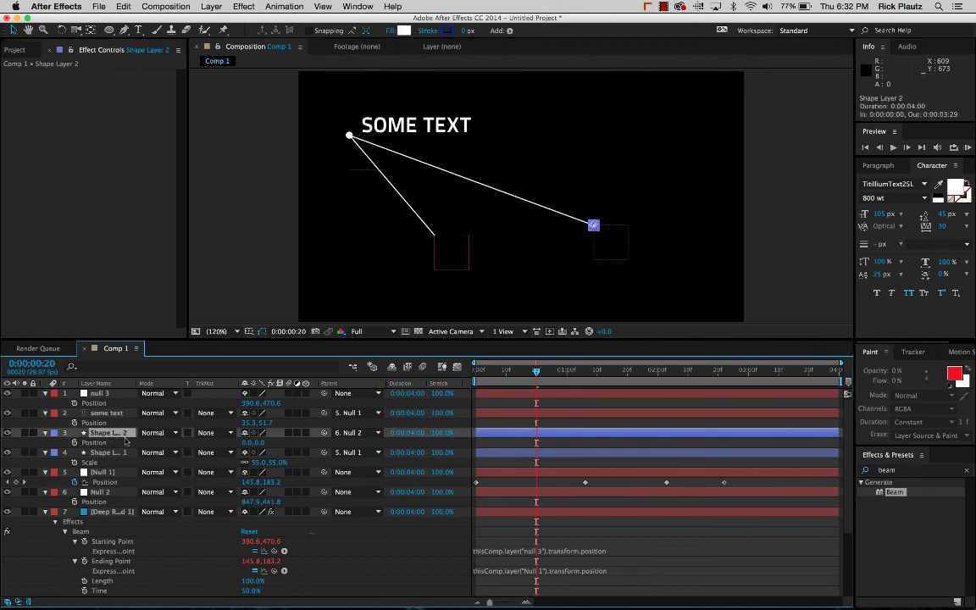
pyautogui.press('super+d')
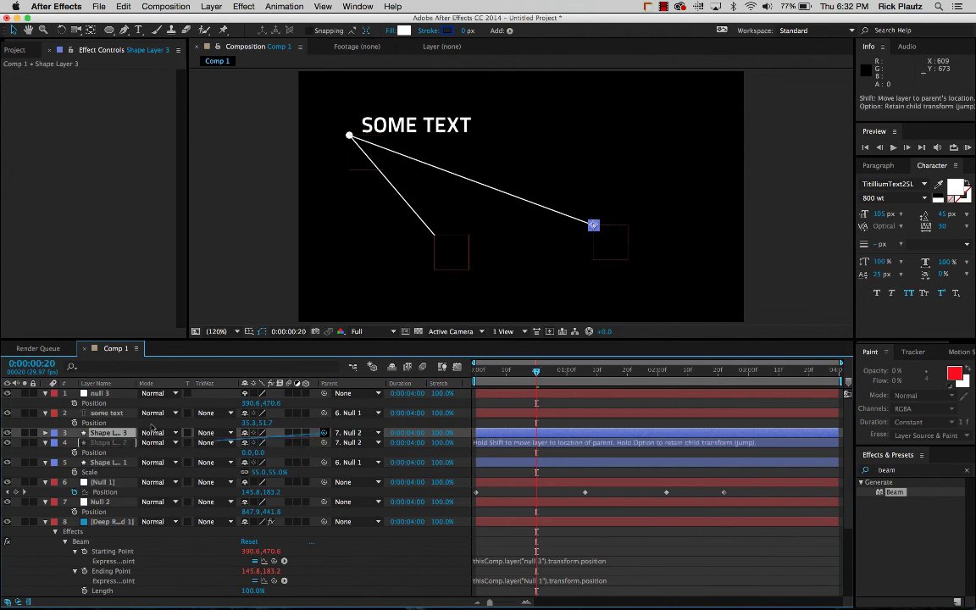
pyautogui.moveTo(323, 432); pyautogui.dragTo(114, 396)
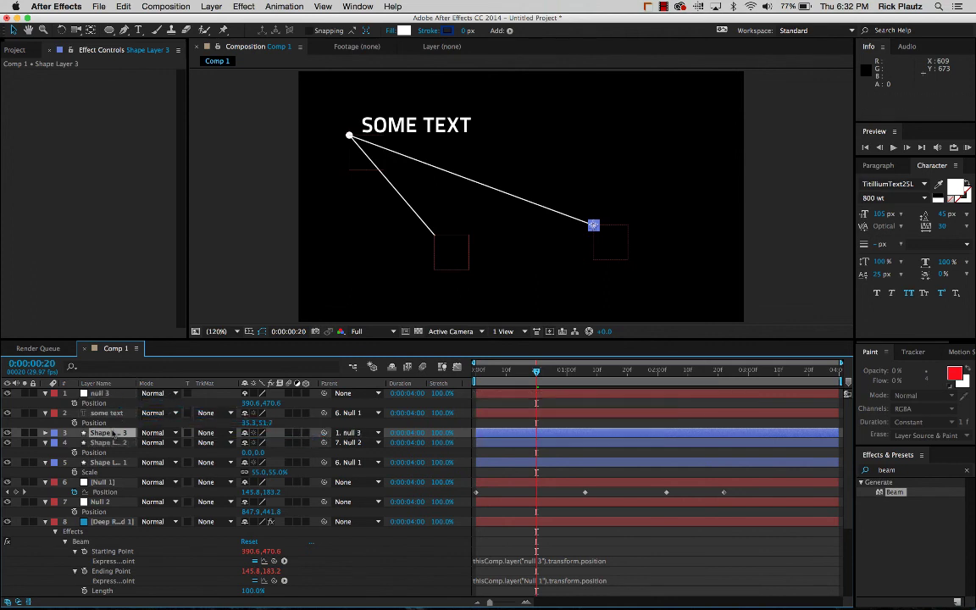
pyautogui.press('p')
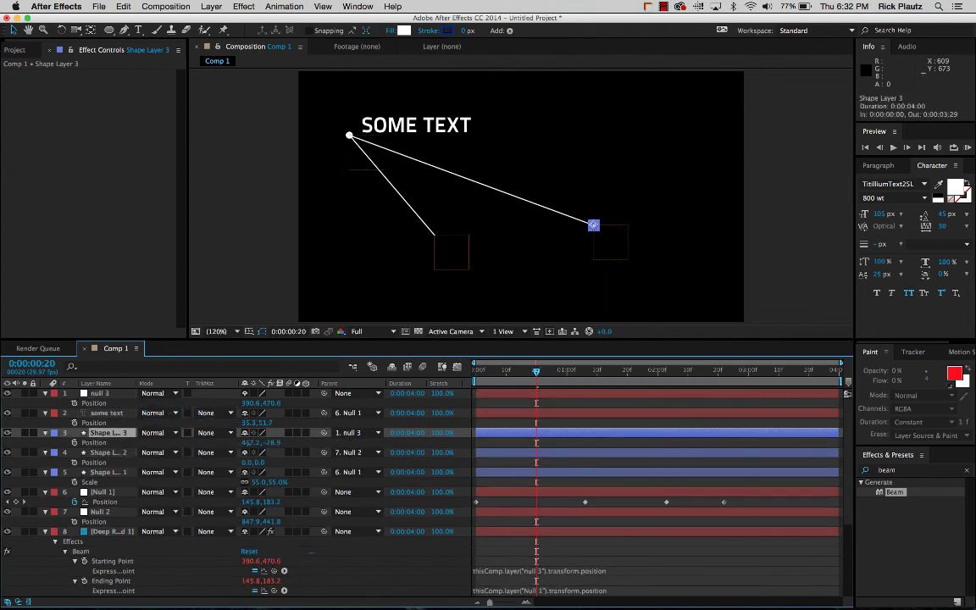
pyautogui.click(259, 442)
pyautogui.write('0')
pyautogui.press('Tab')
pyautogui.write('0')
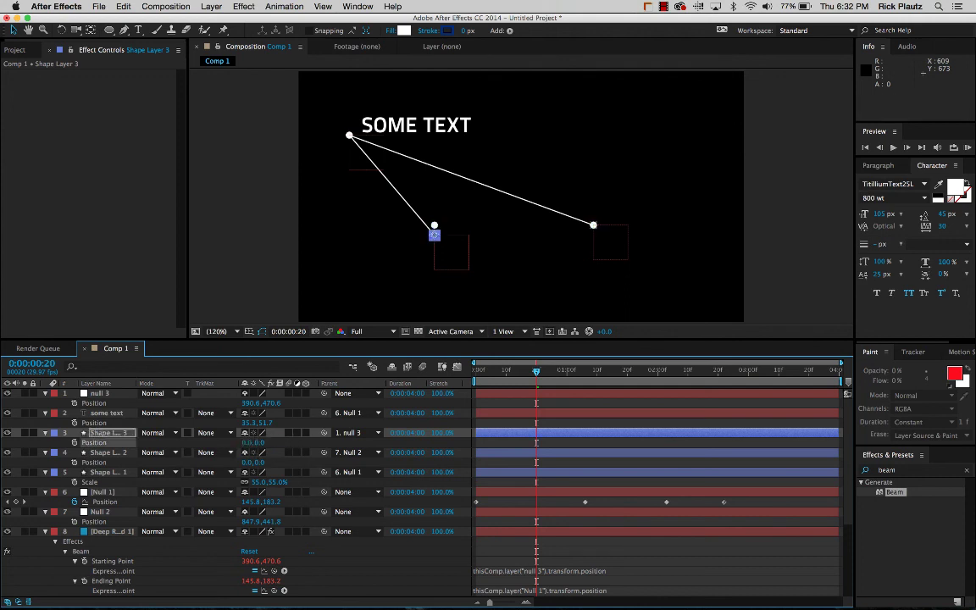
pyautogui.press('Return')
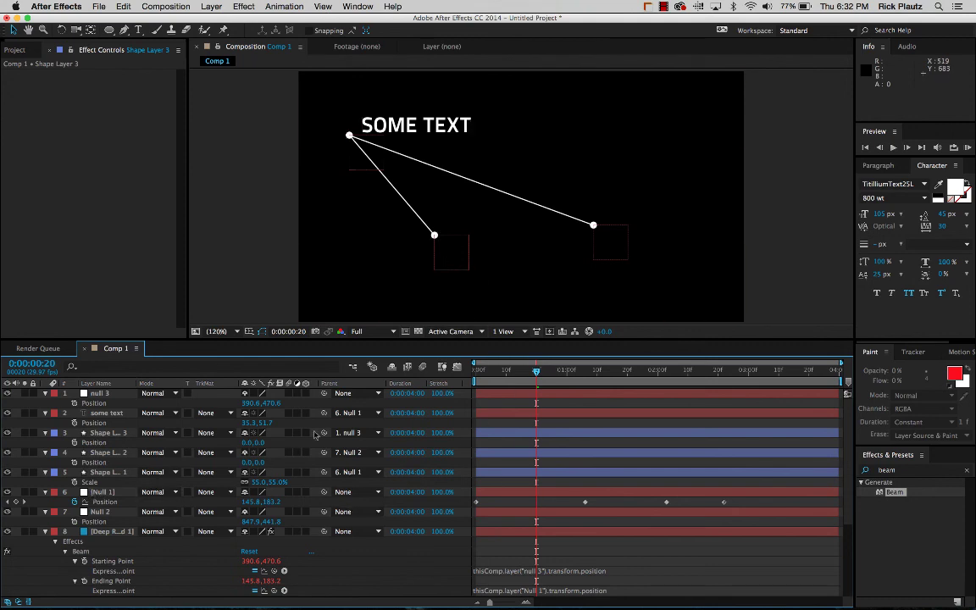
# Drag null 3 down and back to check that the new dot and beam follow it.
pyautogui.click(439, 274)
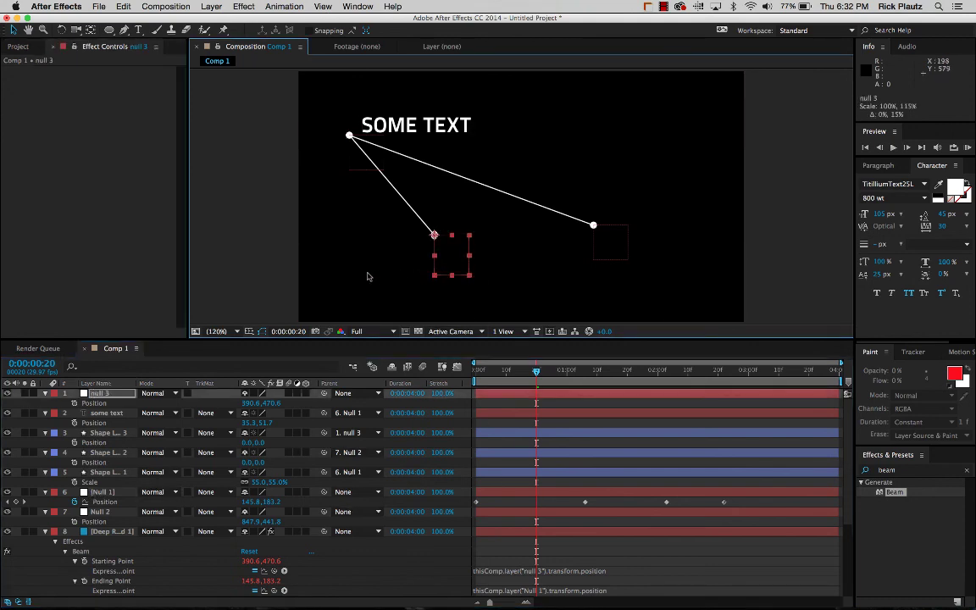
pyautogui.moveTo(435, 237)
pyautogui.mouseDown()
pyautogui.moveTo(343, 245)
pyautogui.moveTo(393, 260)
pyautogui.moveTo(444, 230)
pyautogui.moveTo(470, 239)
pyautogui.moveTo(313, 259)
pyautogui.moveTo(428, 256)
pyautogui.mouseUp()
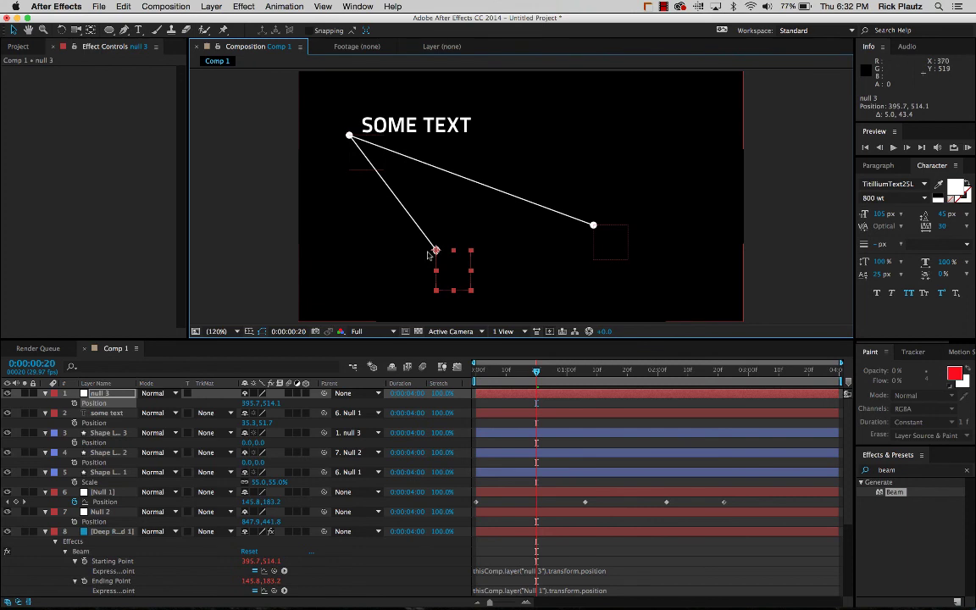
pyautogui.moveTo(423, 255)
pyautogui.mouseDown()
pyautogui.moveTo(382, 255)
pyautogui.moveTo(428, 238)
pyautogui.mouseUp()
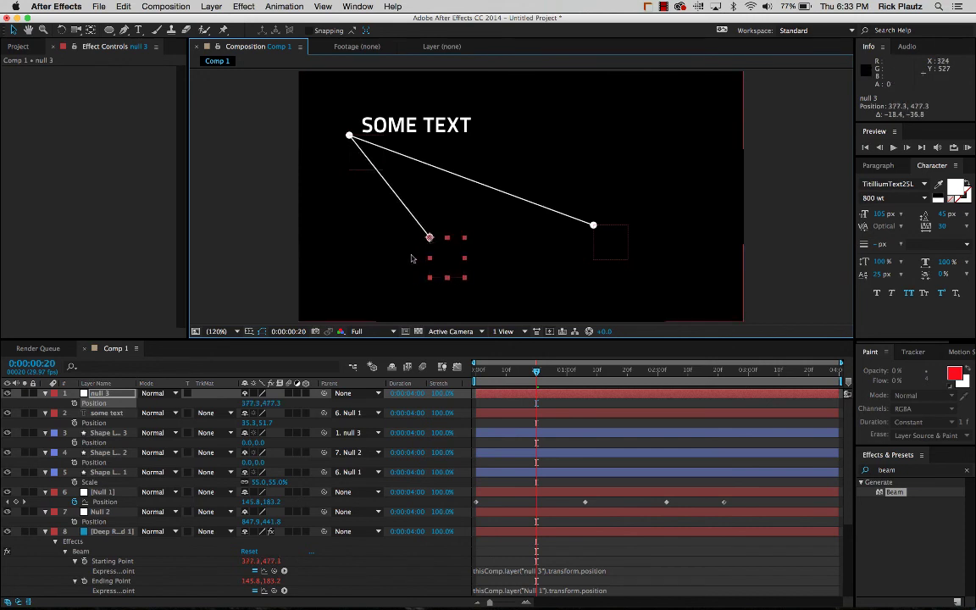